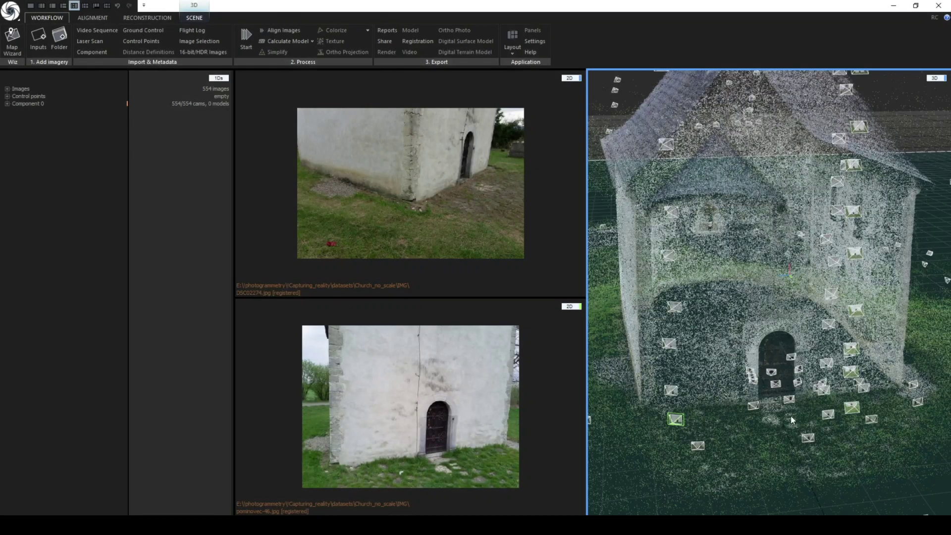
Orbit the church point cloud and view the photos of two nearby cameras
scroll(771, 400, "down", 6)
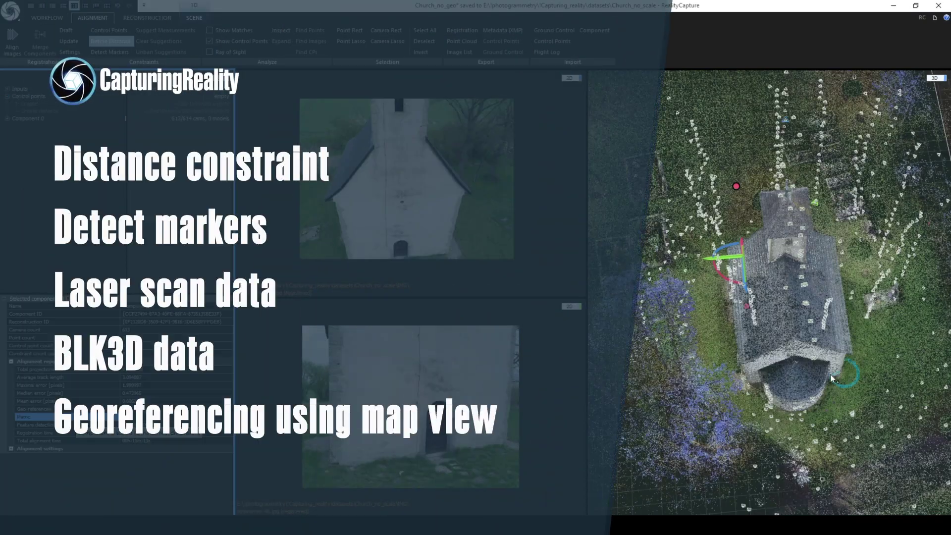
left_click_drag(753, 441, 726, 415)
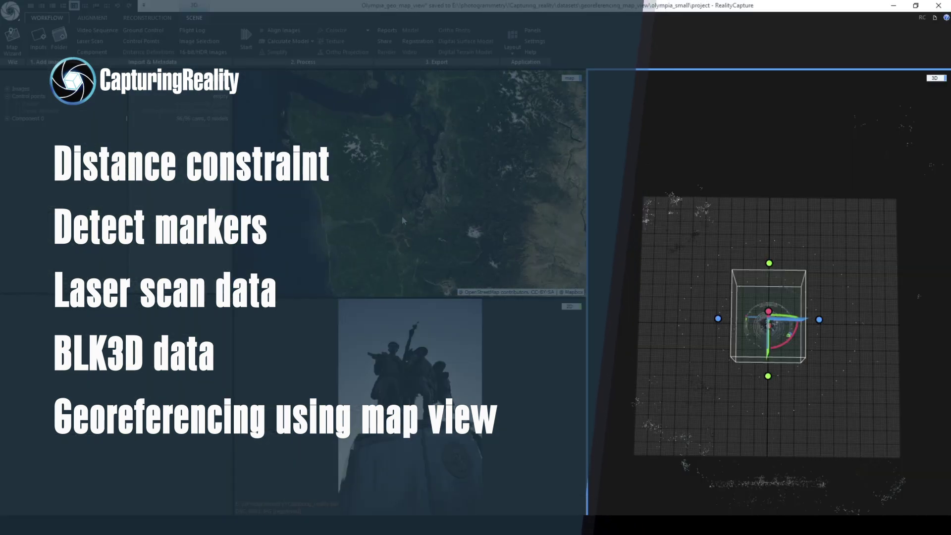
scroll(402, 216, "up", 6)
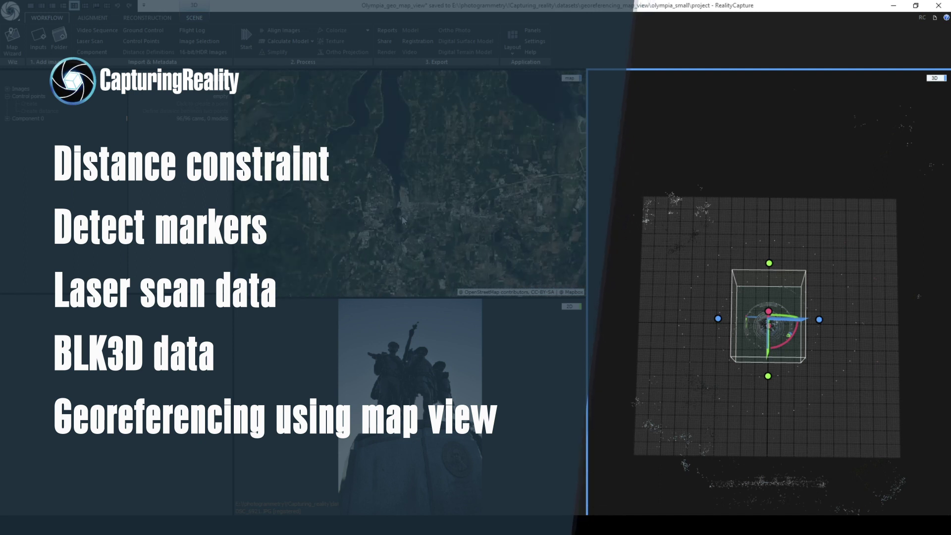
scroll(402, 220, "up", 5)
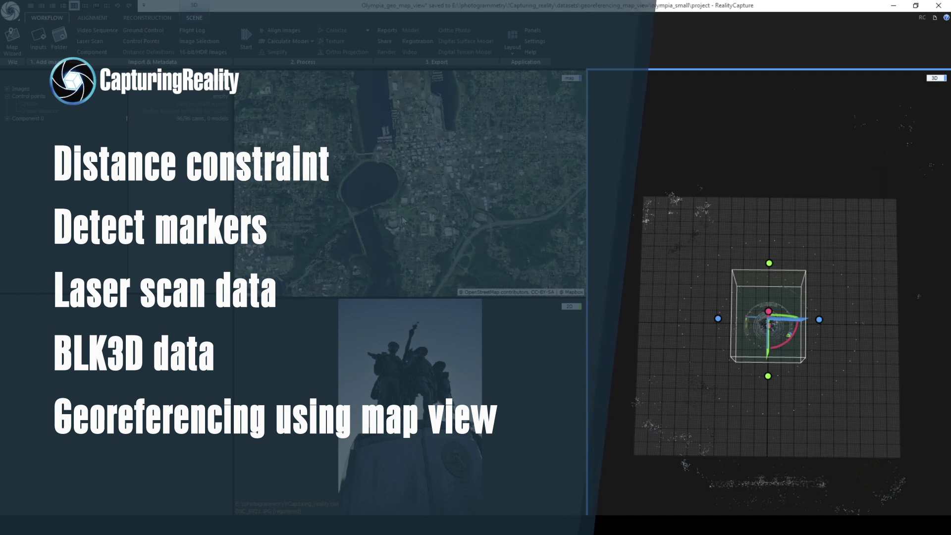
scroll(402, 220, "up", 5)
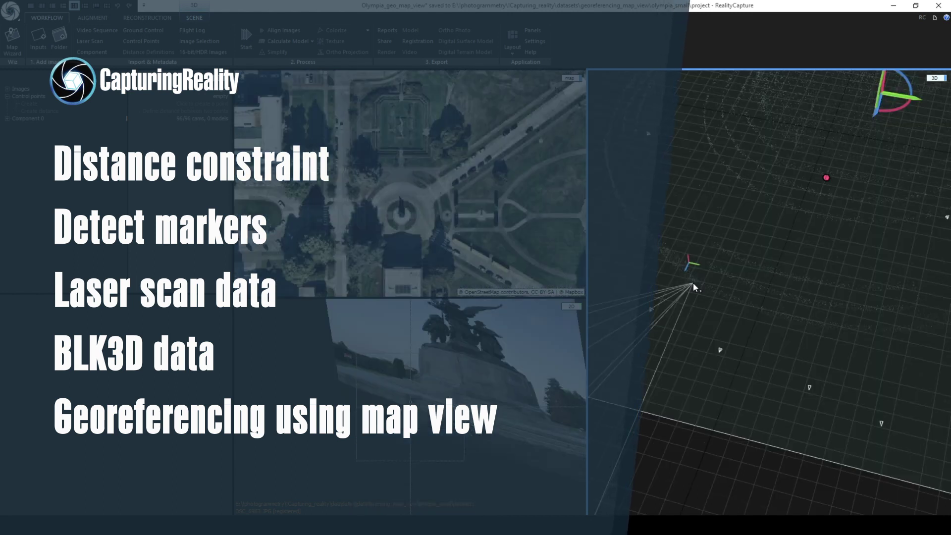
left_click(693, 283)
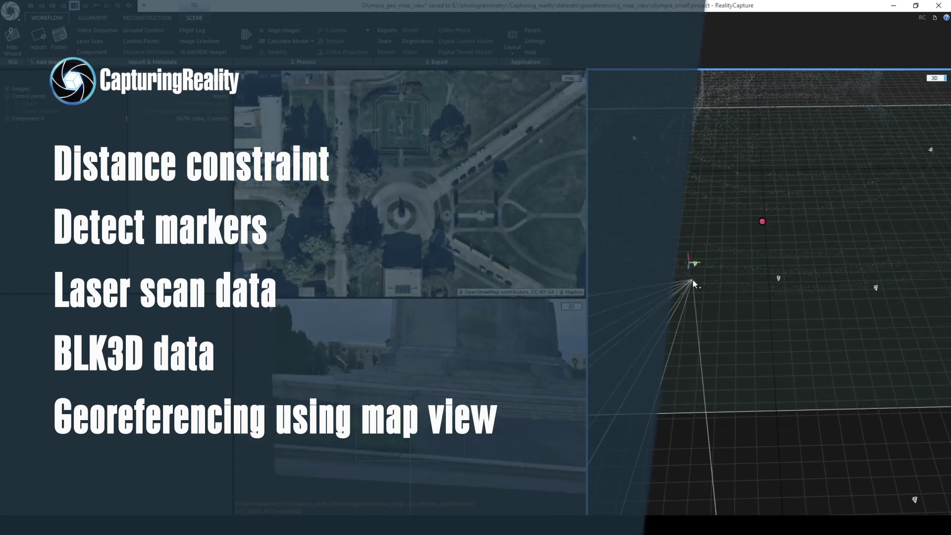
left_click(691, 279)
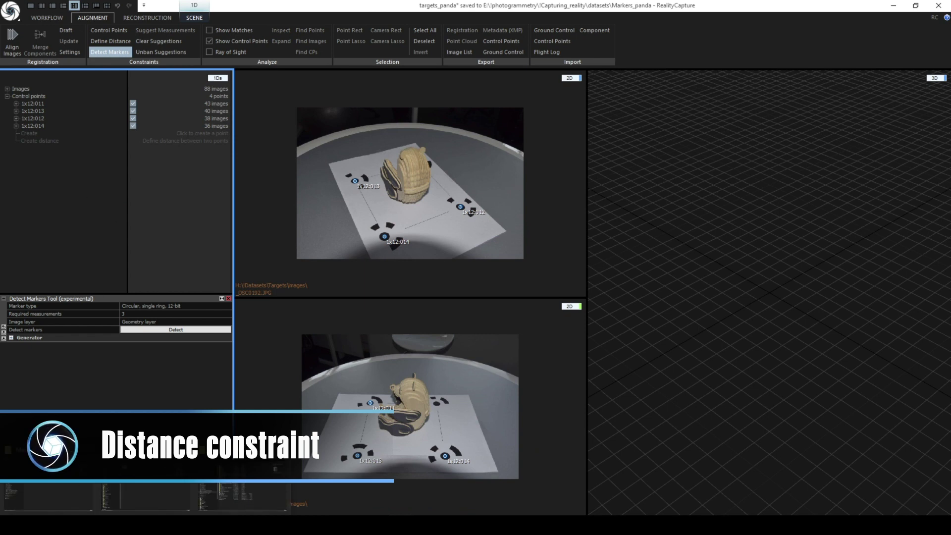
Bring up the Markers_panda folder and open distance.txt
mouse_move(264, 501)
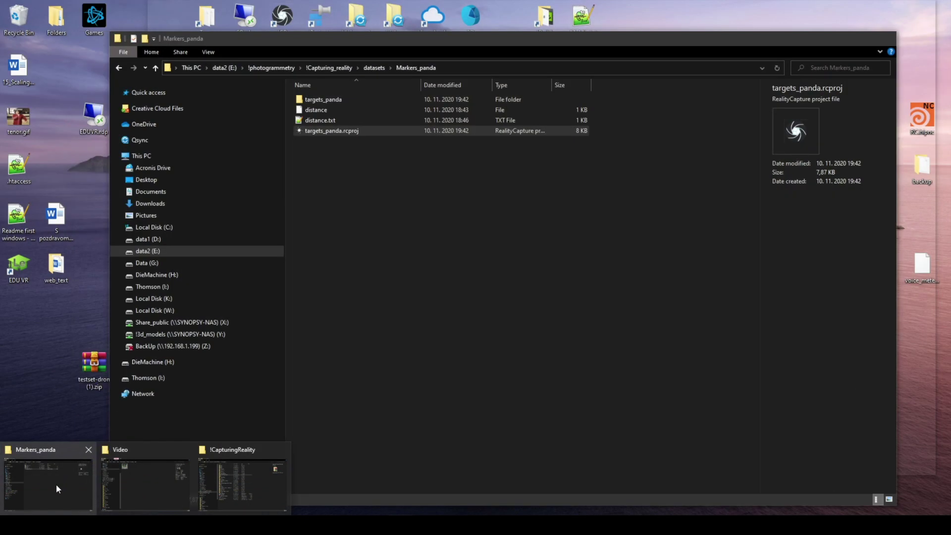
left_click(55, 483)
double_click(305, 120)
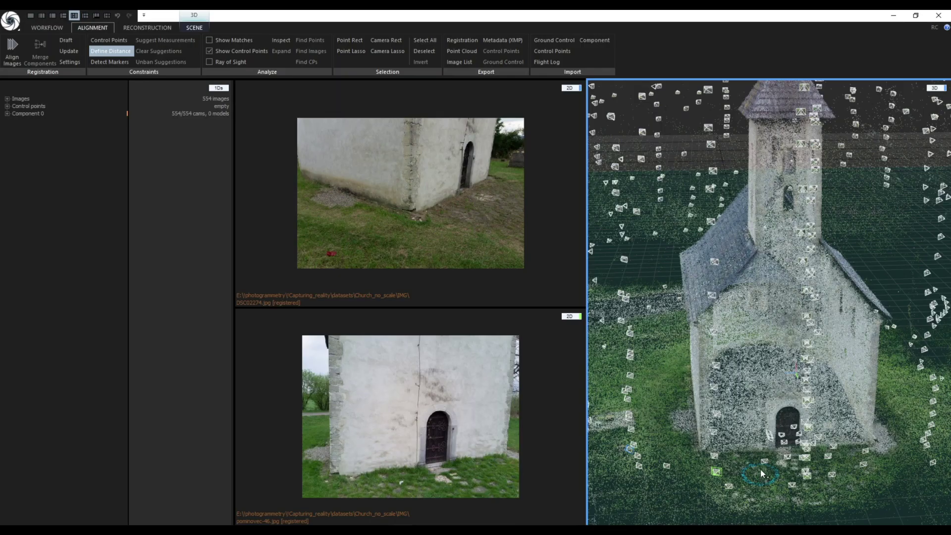
Draw distance 0 along the church base near the door and show its properties
scroll(760, 468, "up", 3)
scroll(797, 468, "up", 3)
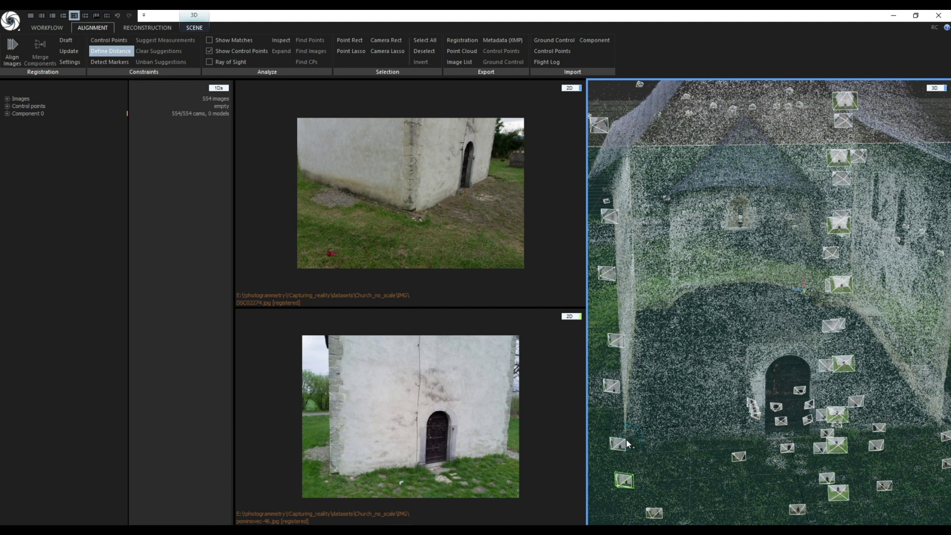
left_click_drag(626, 439, 941, 432)
scroll(941, 432, "up", 8)
scroll(939, 433, "down", 8)
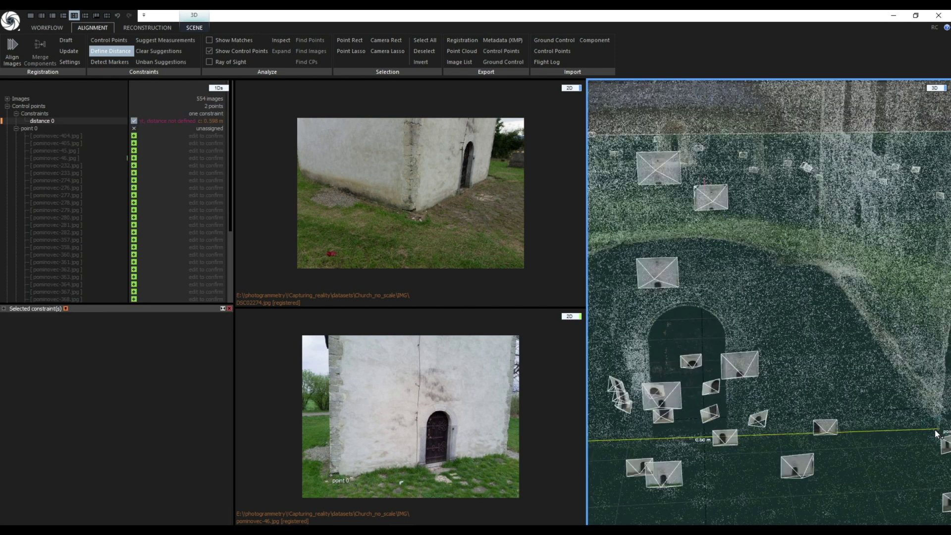
scroll(937, 434, "down", 3)
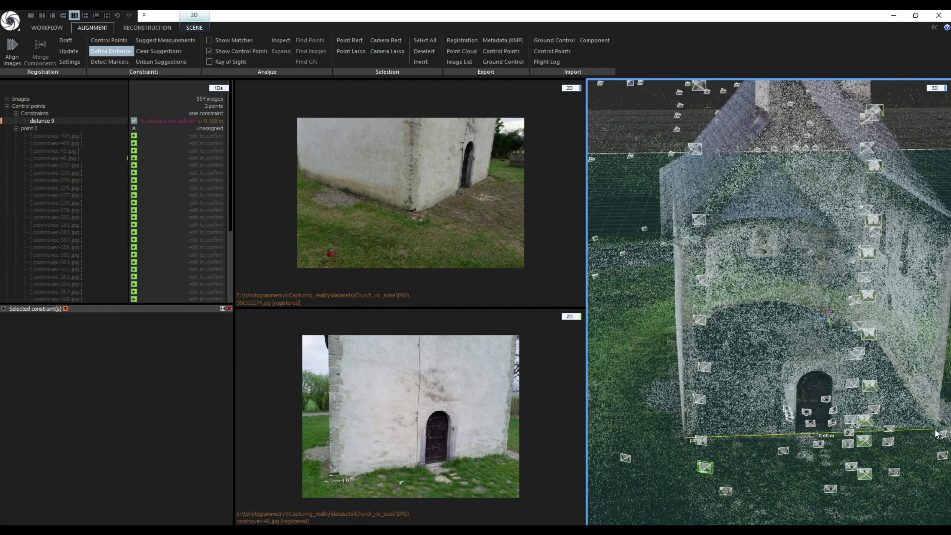
left_click(63, 354)
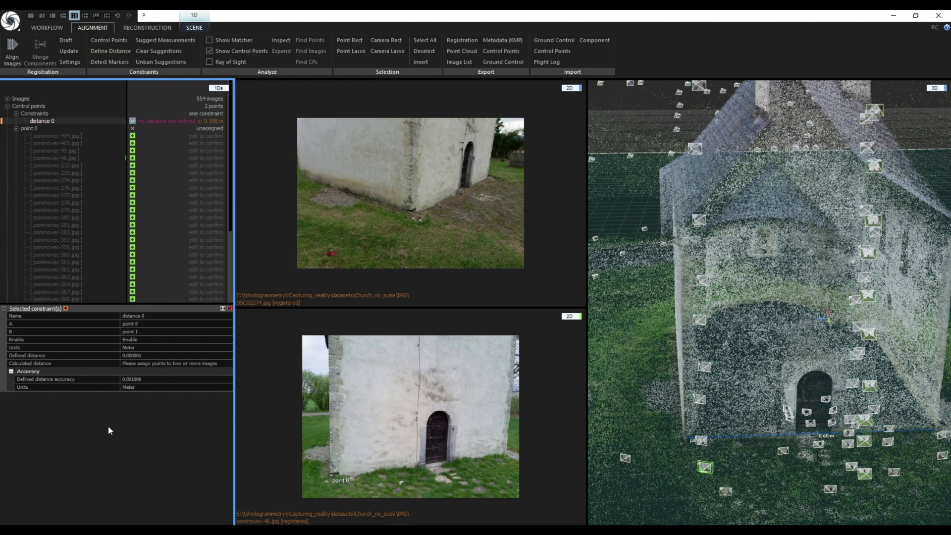
Set distance 0's defined distance to 6 metres
left_click(143, 354)
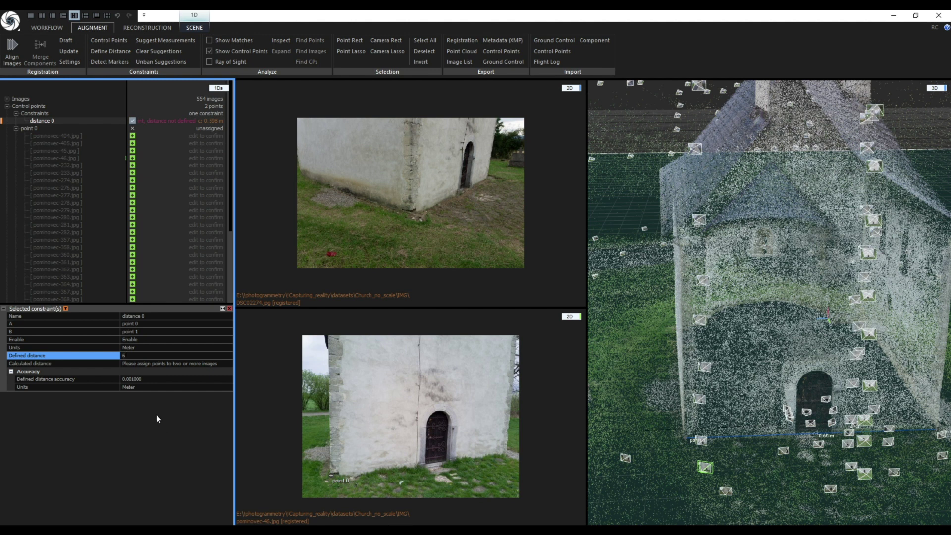
type("6")
key("Return")
Select point 0 and display it on photo pominovec-404.jpg in the 2D view
scroll(43, 154, "down", 3)
scroll(44, 153, "down", 2)
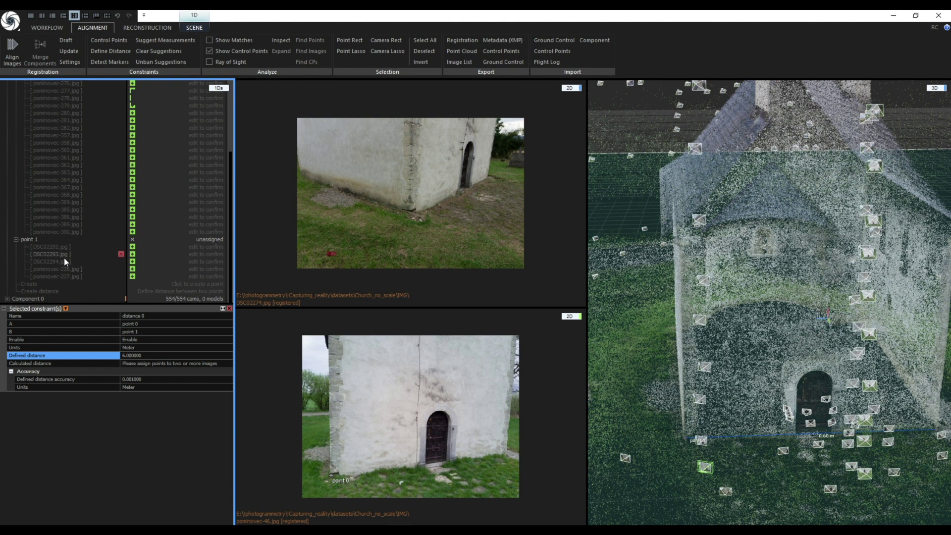
scroll(64, 257, "up", 5)
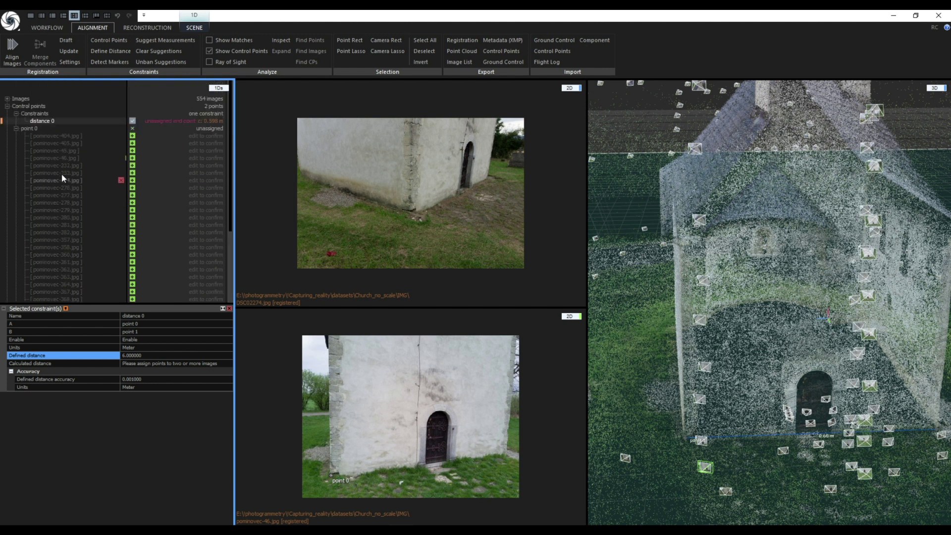
left_click(31, 128)
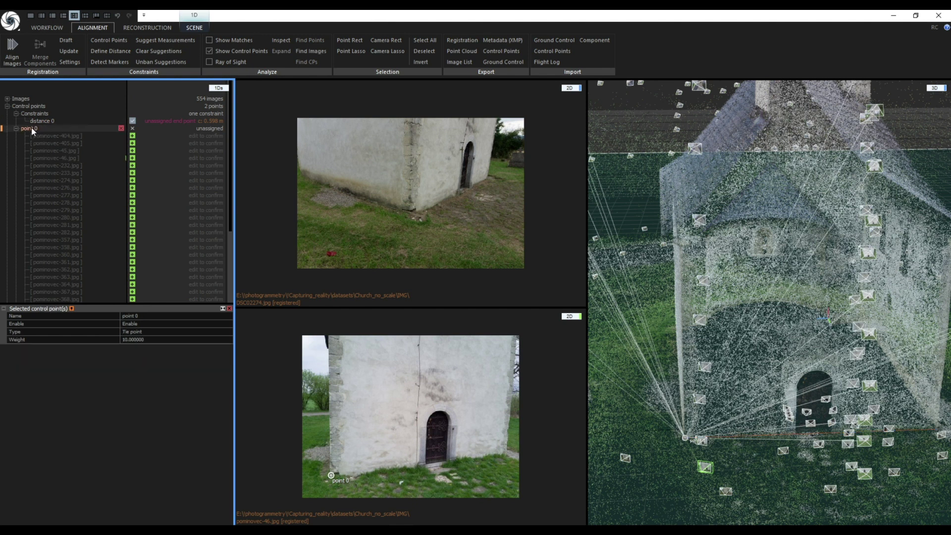
left_click(51, 136)
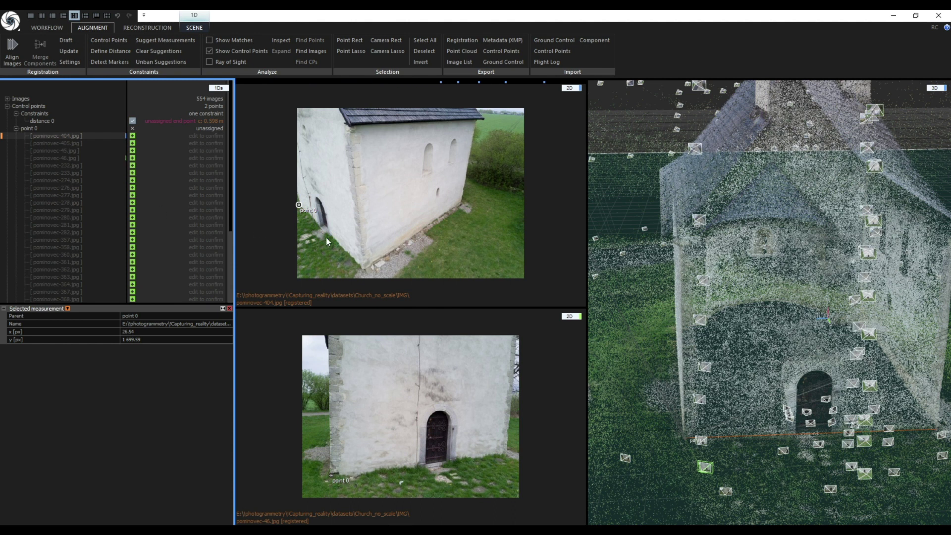
left_click(380, 231)
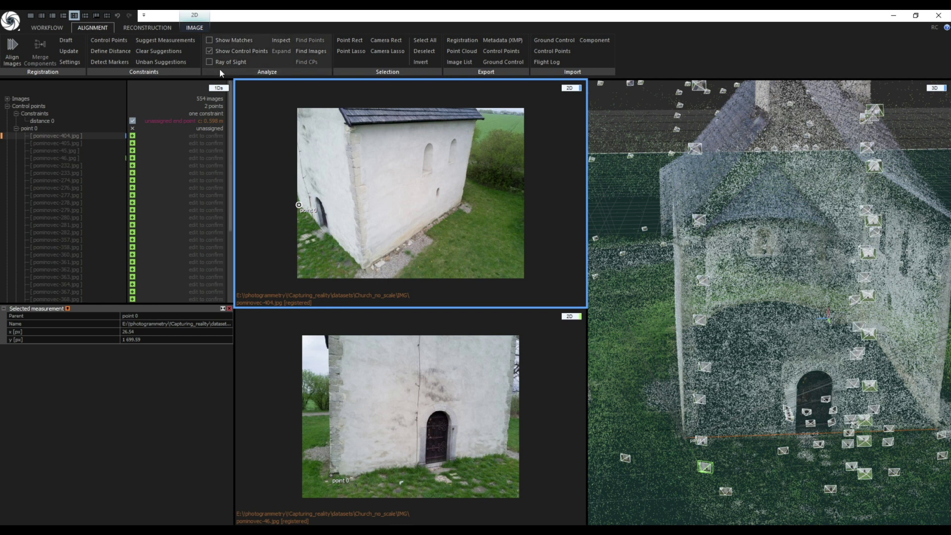
Mark point 0 in more photos, including pominovec-46, -228, -229 and -232
left_click(195, 27)
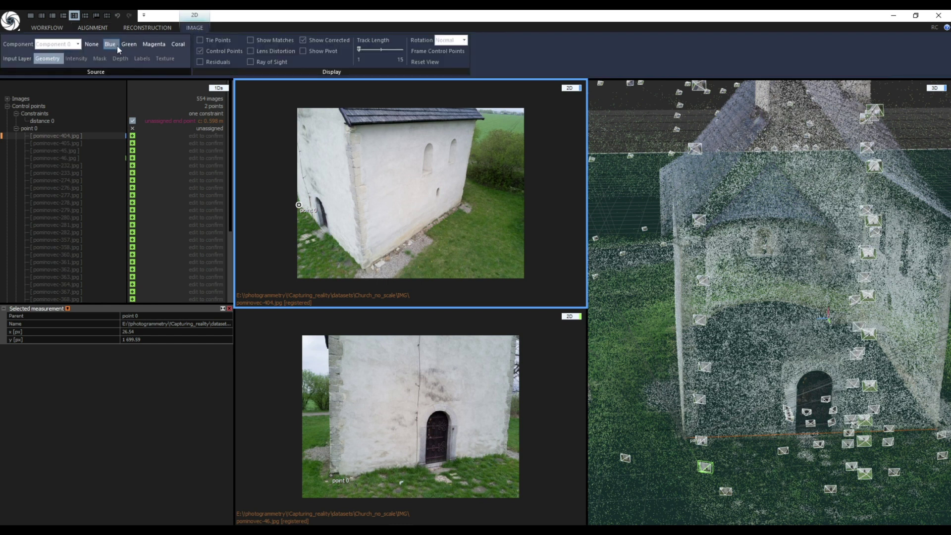
left_click(298, 206)
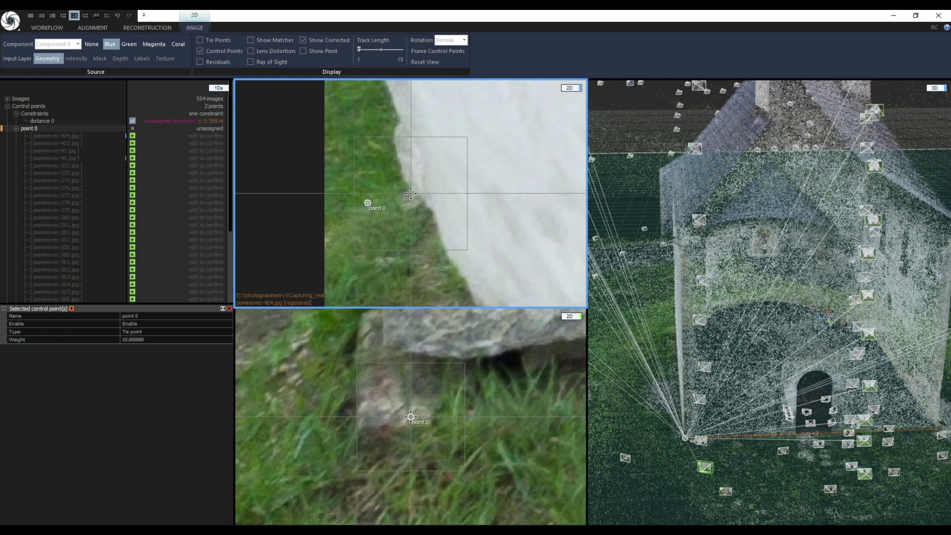
left_click(369, 206)
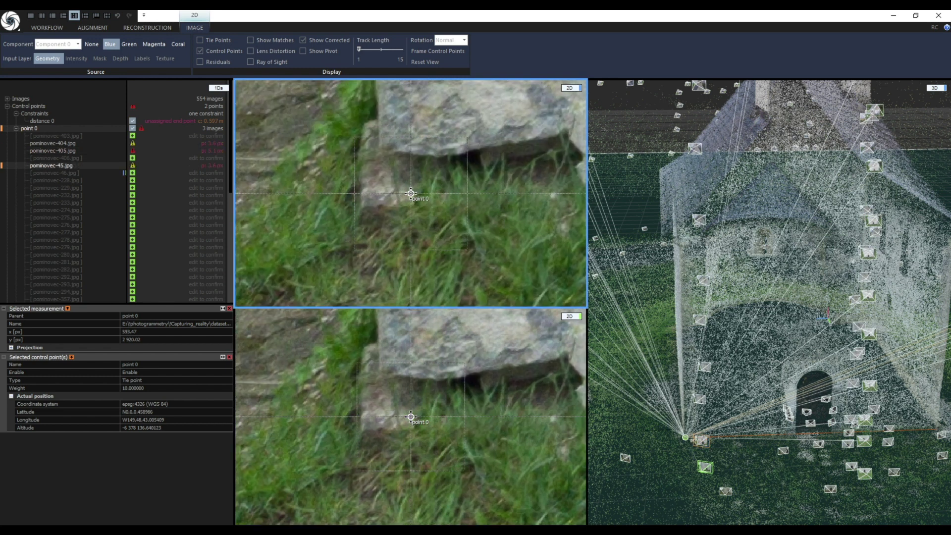
left_click(410, 193)
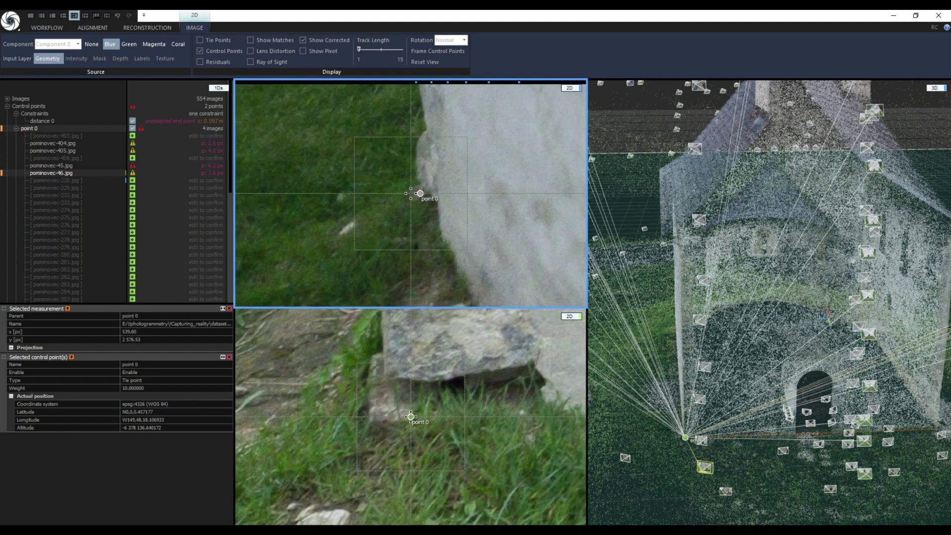
left_click(403, 185)
left_click(410, 193)
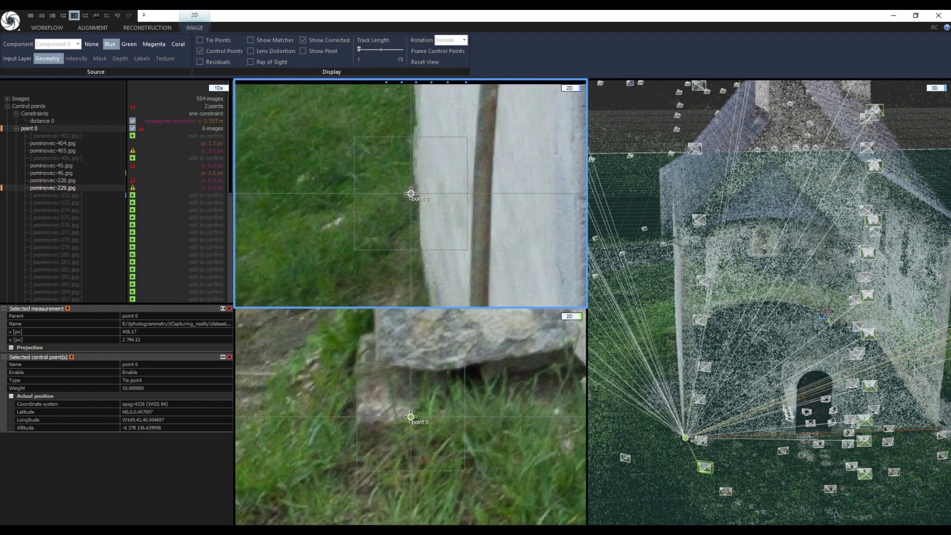
left_click(411, 193)
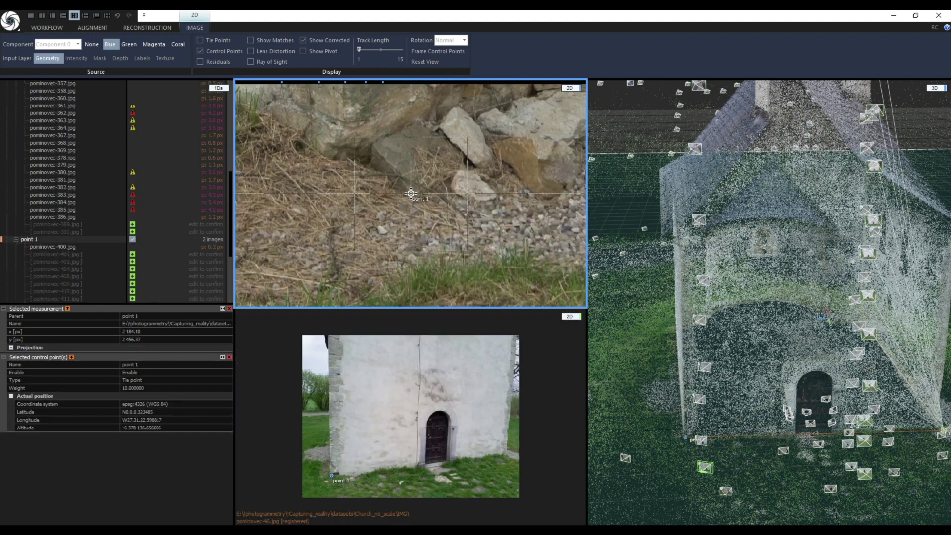
Mark point 1 in successive photos through pominovec-370, reaching 14 images
left_click(410, 193)
left_click(410, 193)
left_click(410, 193)
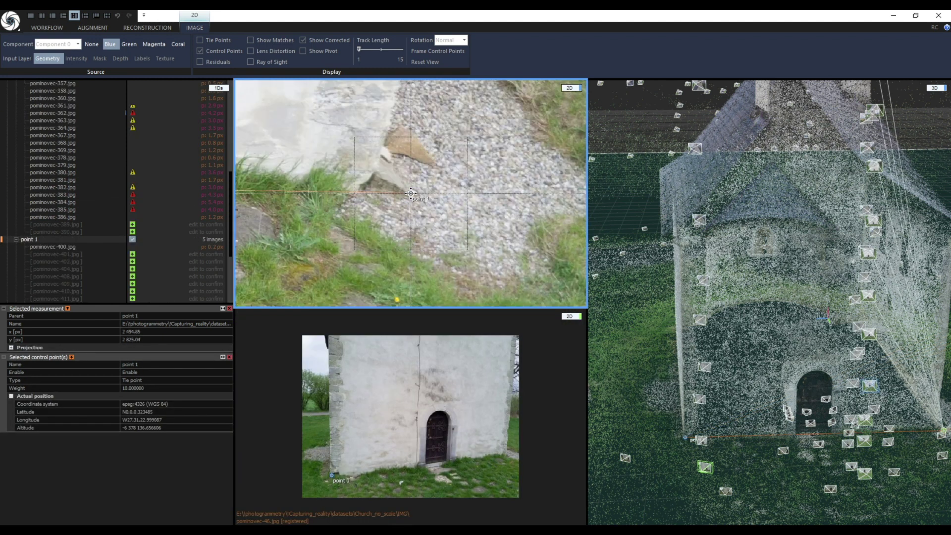
left_click(410, 193)
left_click(411, 194)
left_click(411, 193)
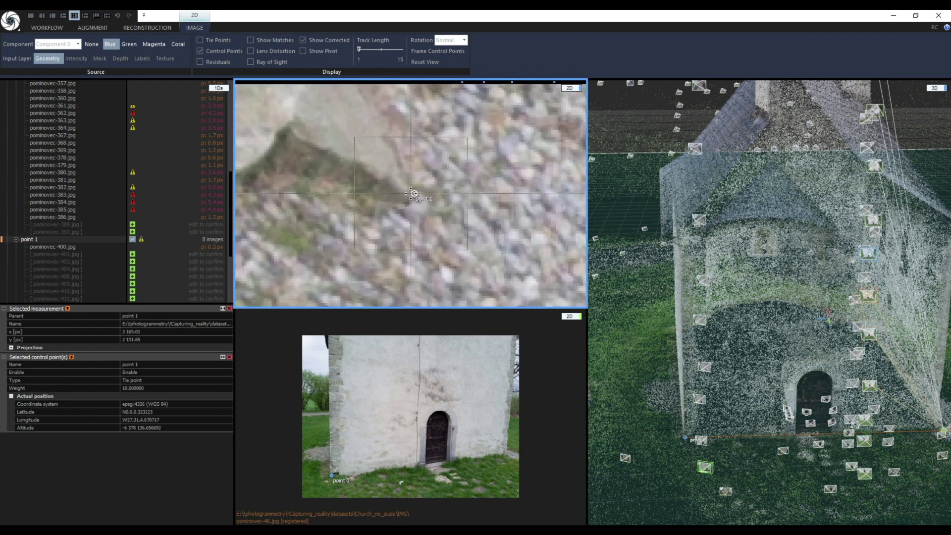
left_click(411, 193)
left_click(411, 193)
left_click(411, 193)
left_click(411, 194)
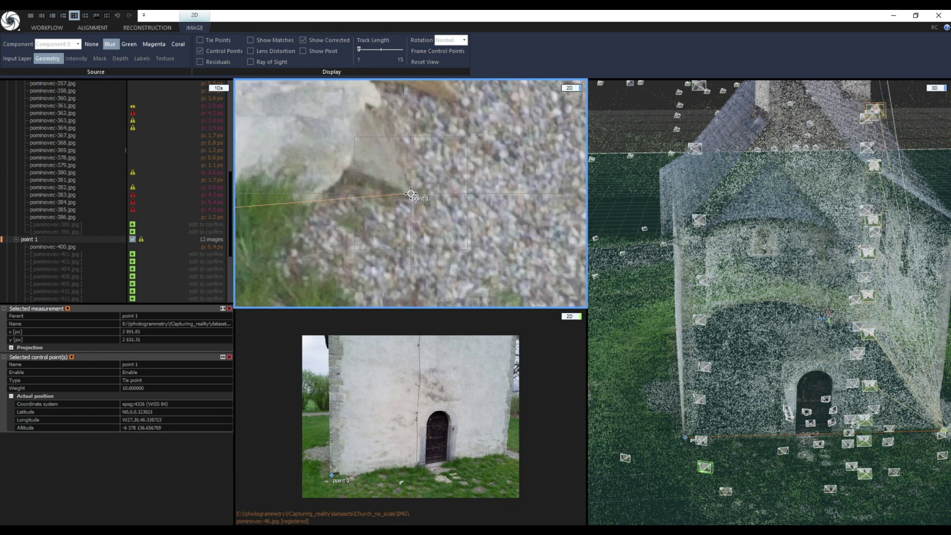
left_click(411, 194)
left_click(410, 194)
scroll(419, 243, "down", 5)
left_click_drag(932, 444, 718, 431)
Realign images with distance 0, confirm the component is metric, and update constraints
left_click(16, 239)
left_click(16, 128)
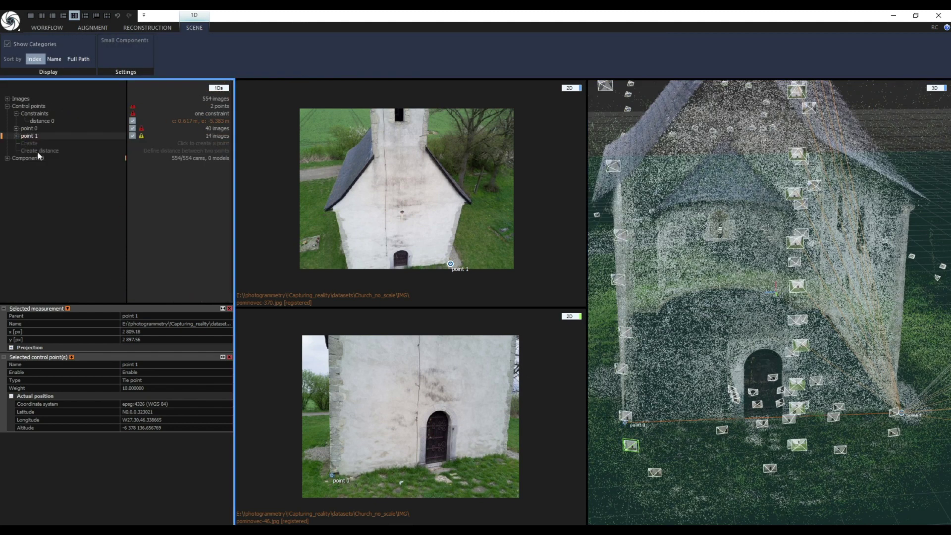
left_click(42, 121)
left_click(13, 59)
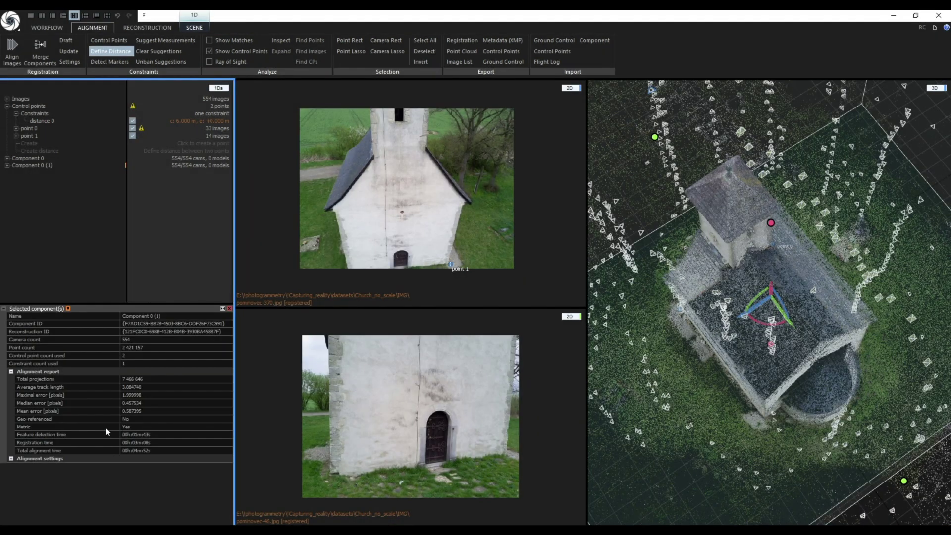
left_click(105, 426)
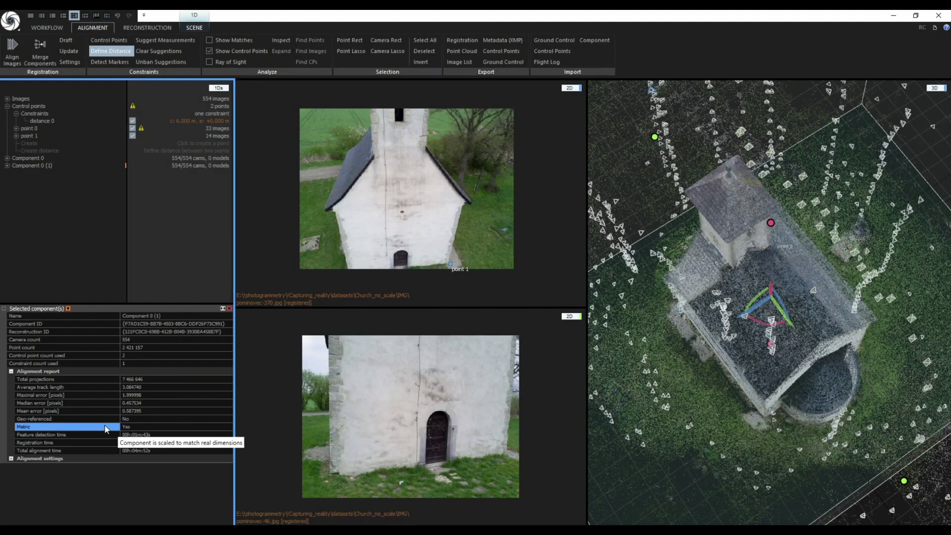
left_click(69, 51)
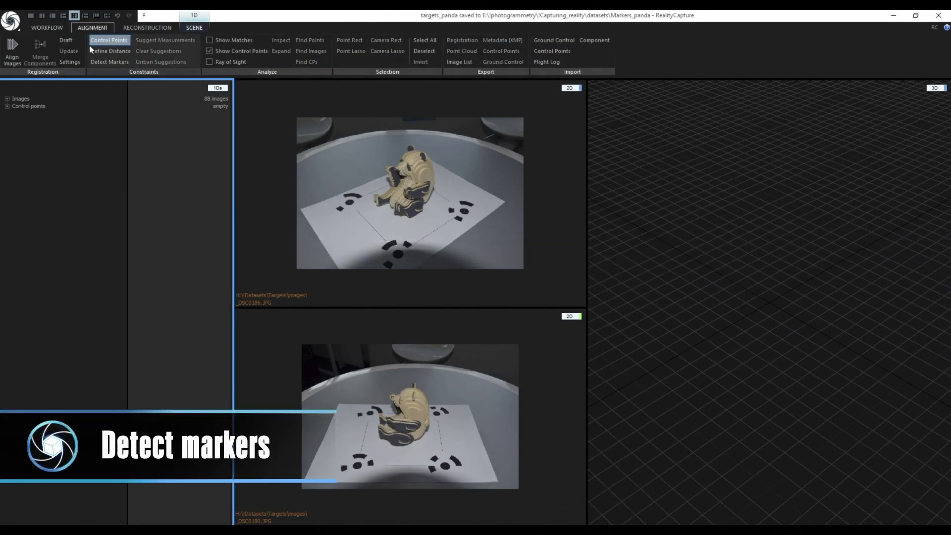
Run Detect Markers on the panda images to find four coded-marker control points
left_click(100, 65)
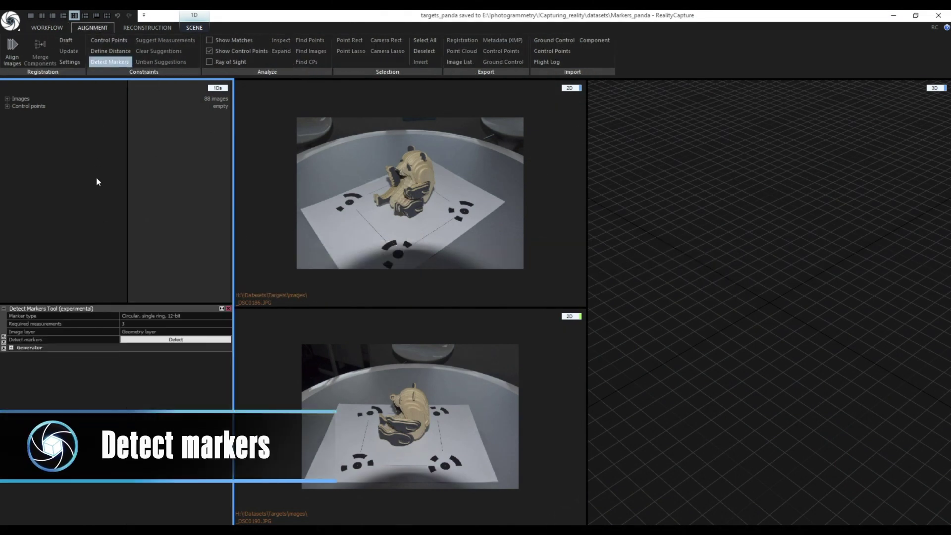
left_click(141, 340)
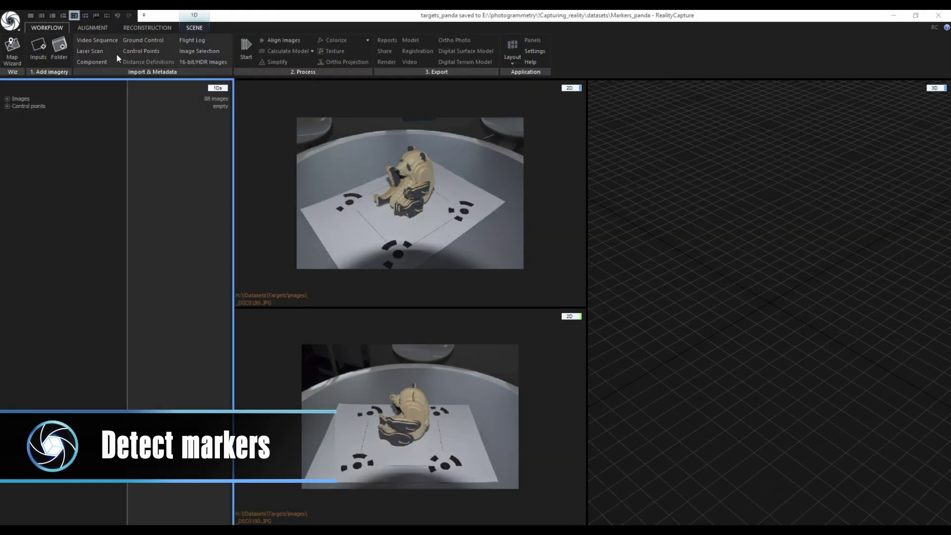
left_click(96, 26)
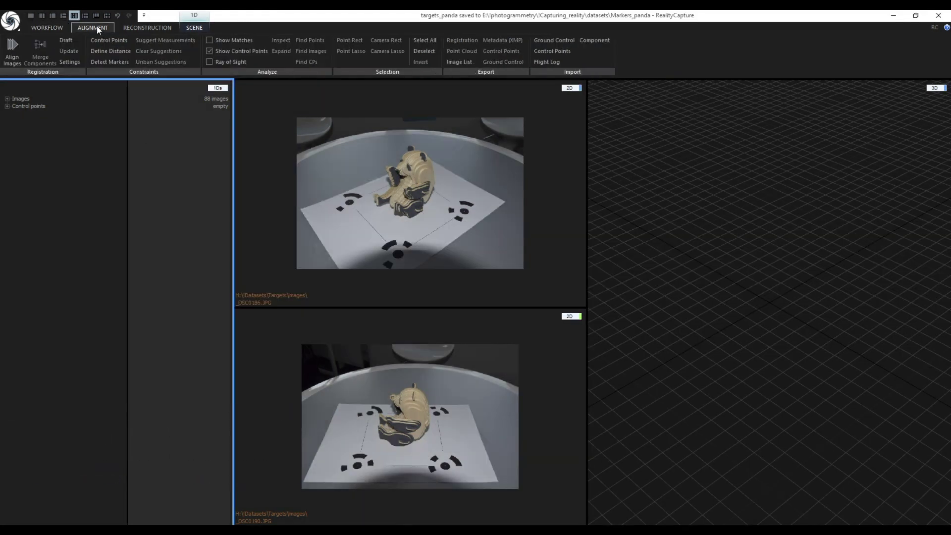
left_click(100, 64)
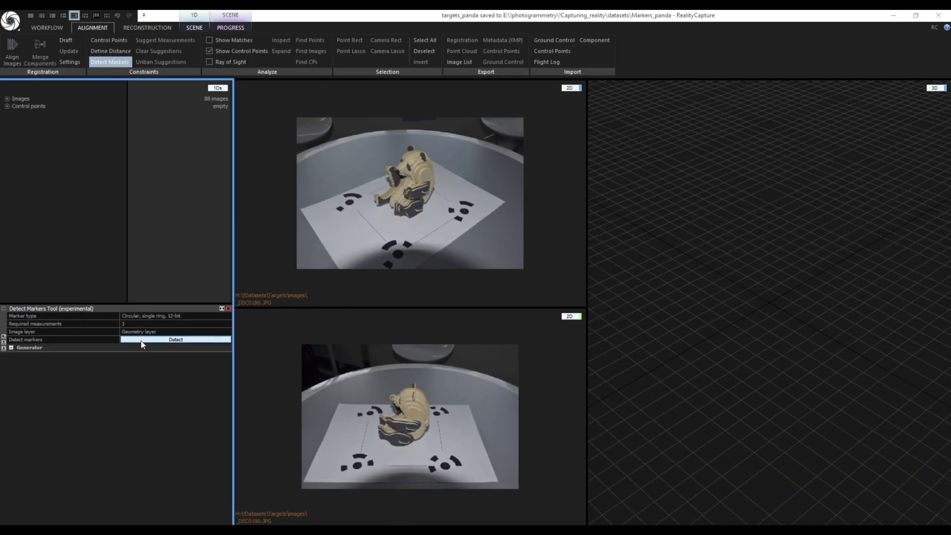
left_click(143, 340)
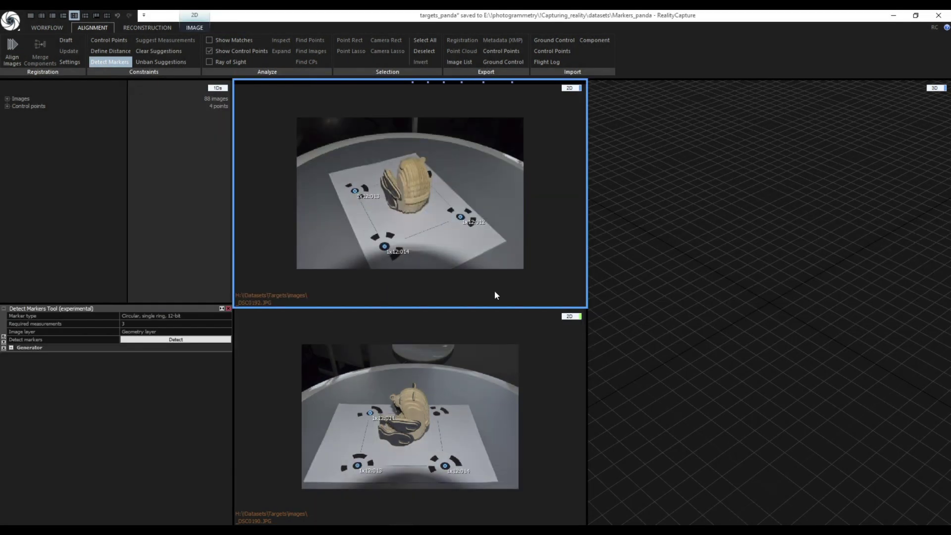
In distance.txt, select the constraint name FrontContraint and the first marker name
key("alt+Tab")
key("shift+Right")
key("shift+Right")
key("shift+Right")
key("shift+Right")
key("shift+Right")
key("shift+Right")
key("shift+End")
key("shift+Left")
key("shift+Left")
key("shift+Left")
key("shift+Left")
key("shift+Left")
key("shift+Left")
key("shift+Left")
key("shift+Left")
key("shift+Left")
key("shift+Left")
key("shift+Left")
key("shift+Left")
key("shift+Left")
key("shift+Left")
key("shift+Left")
key("shift+Left")
key("shift+Left")
key("shift+Left")
key("shift+Left")
key("shift+Left")
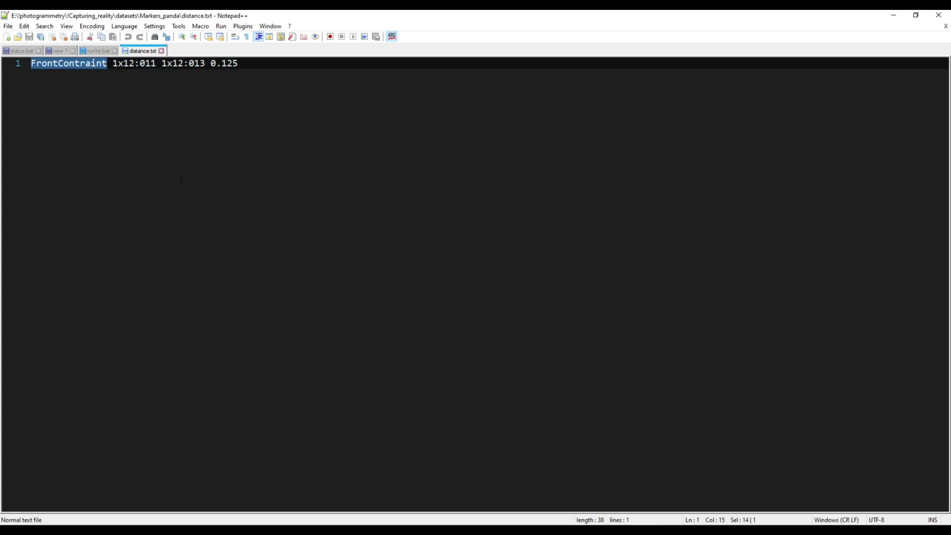
key("Right")
key("shift+Right")
key("shift+Right")
key("shift+Right")
key("shift+Right")
key("shift+Right")
key("shift+Right")
key("shift+Right")
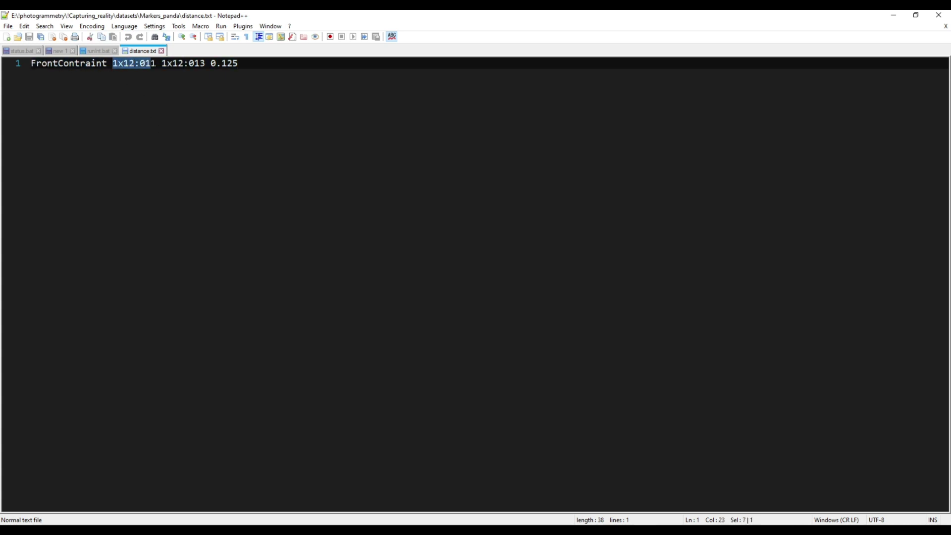
Check control points 1x12:011 and 1x12:013, then type FrontConstraint into a new document
key("alt+Tab")
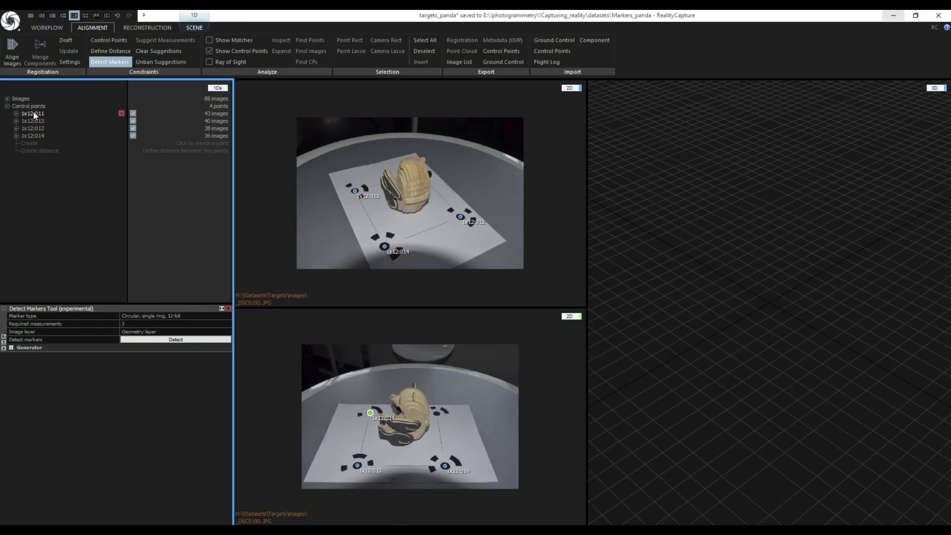
left_click(33, 113)
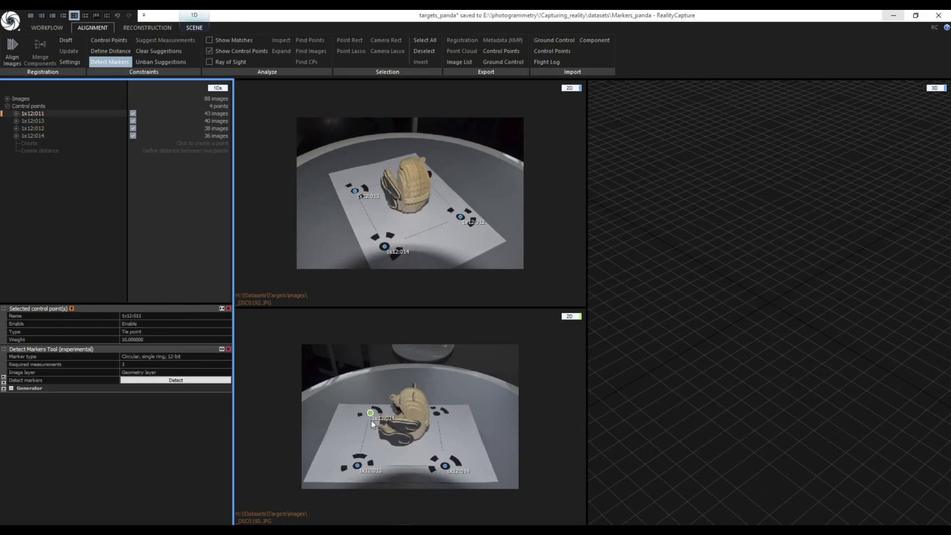
left_click(359, 465)
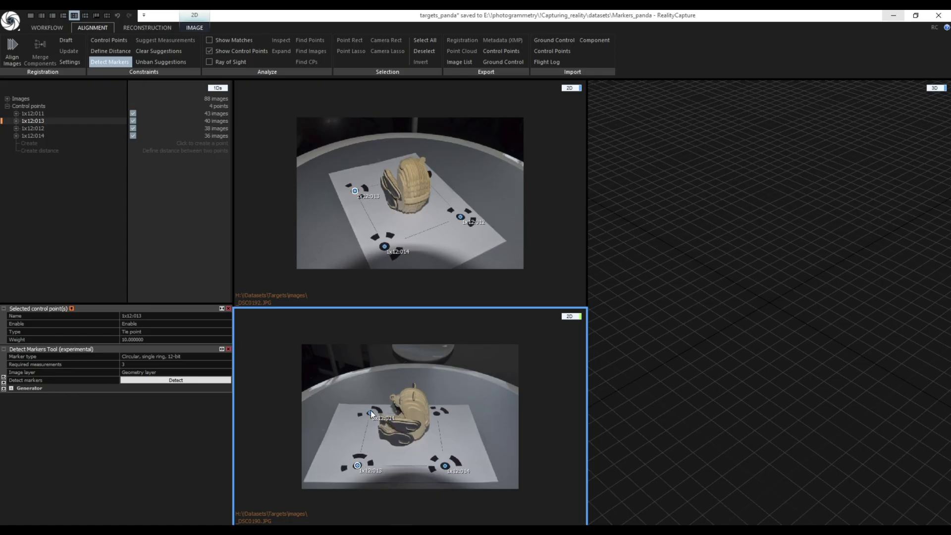
type("F")
type("rontConstraint")
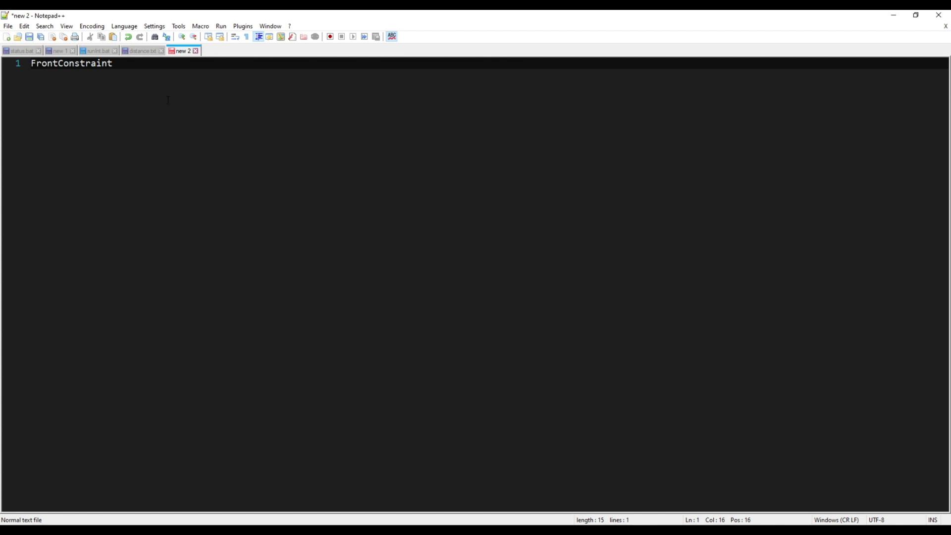
Add first marker 1x12:011 after FrontConstraint, then return to RealityCapture
type("1x12:011")
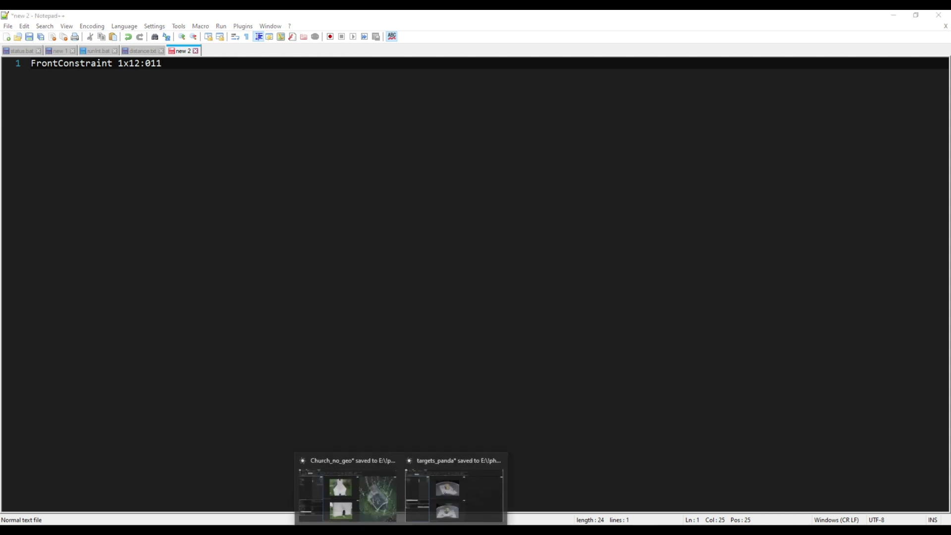
left_click(440, 512)
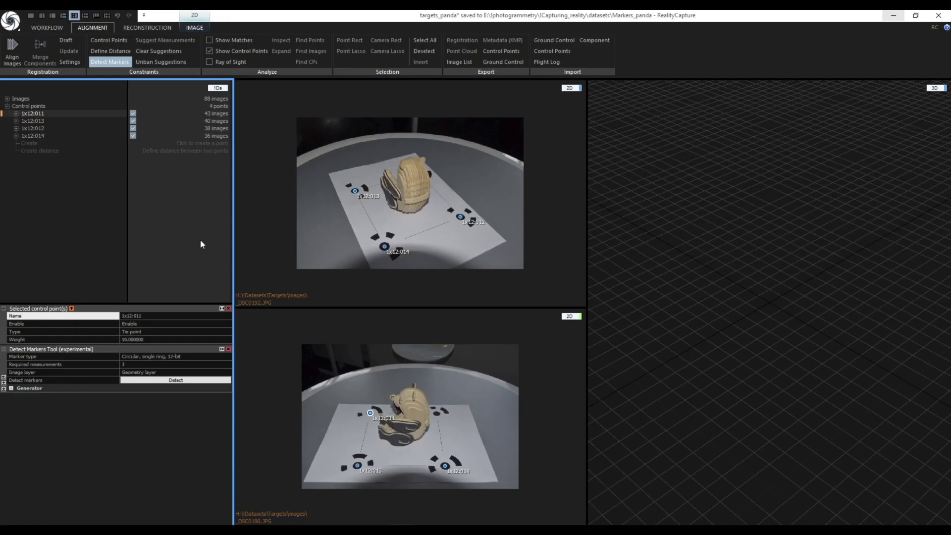
Select control point 1x12:013 and copy its name from the Name property
left_click(35, 122)
left_click(106, 313)
key("ctrl+c")
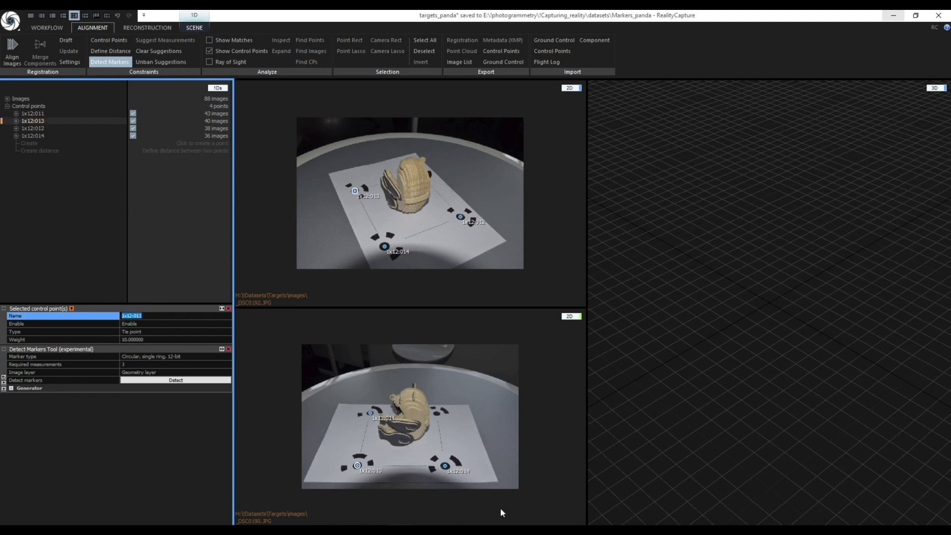
Complete the line with pasted marker 1x12:013 and distance 0.125
key("alt+Tab")
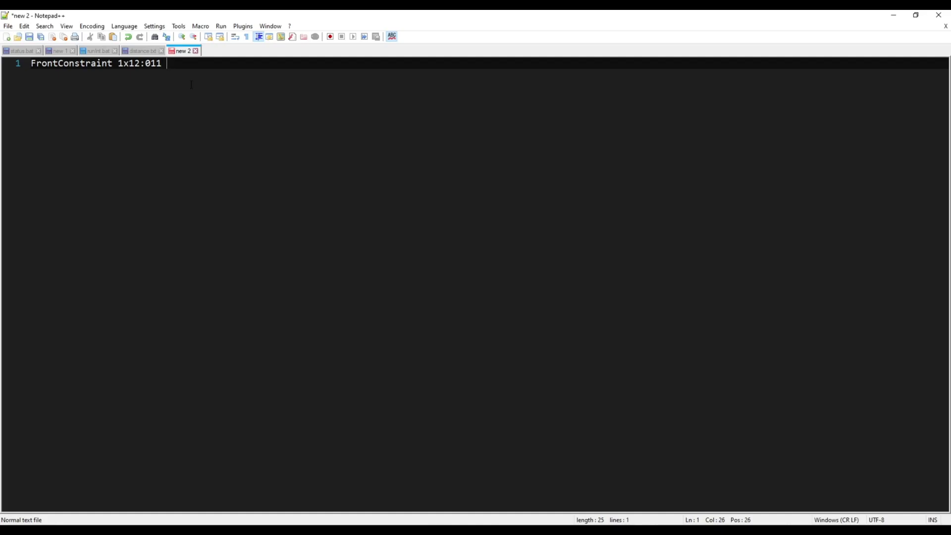
key("ctrl+v")
type("0.125")
left_click(8, 26)
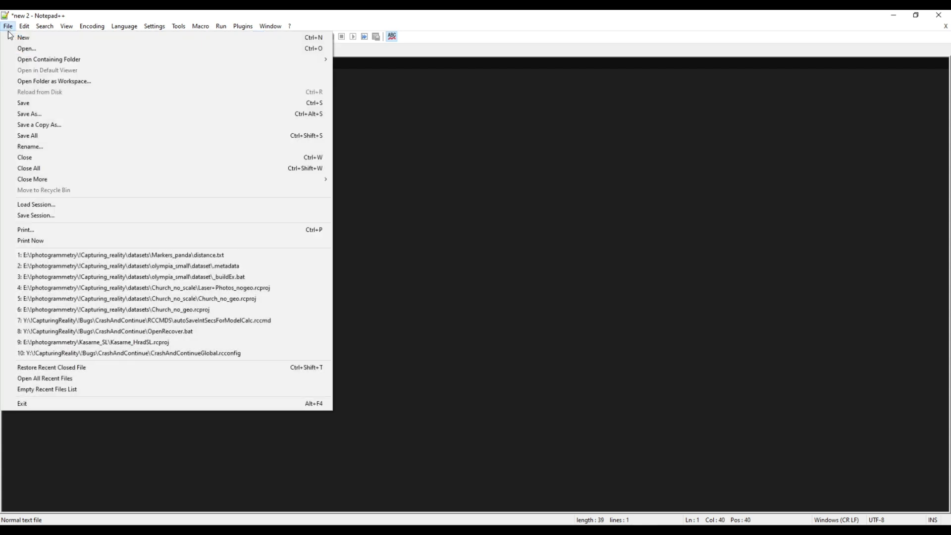
Save distance.txt and import it as distance definitions with Space separator and Meter units
left_click(38, 117)
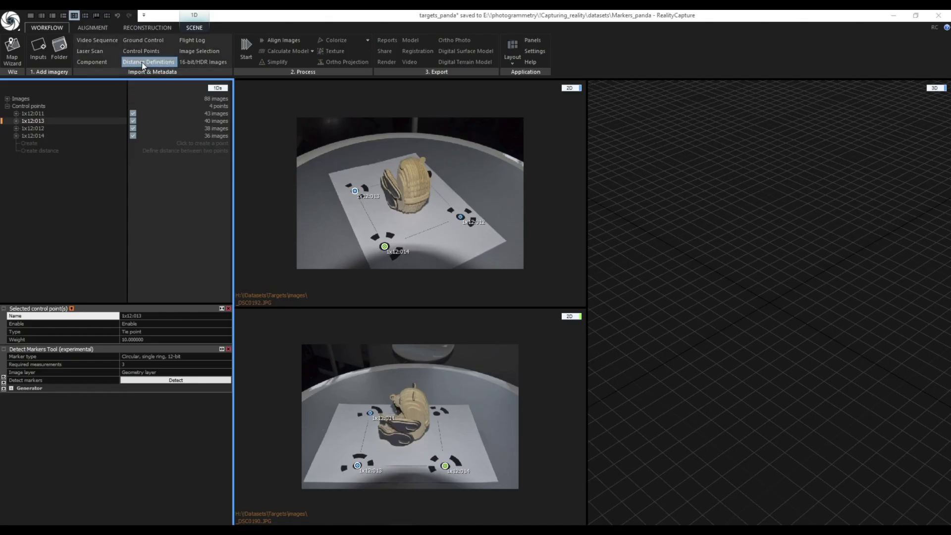
left_click(142, 62)
left_click(502, 352)
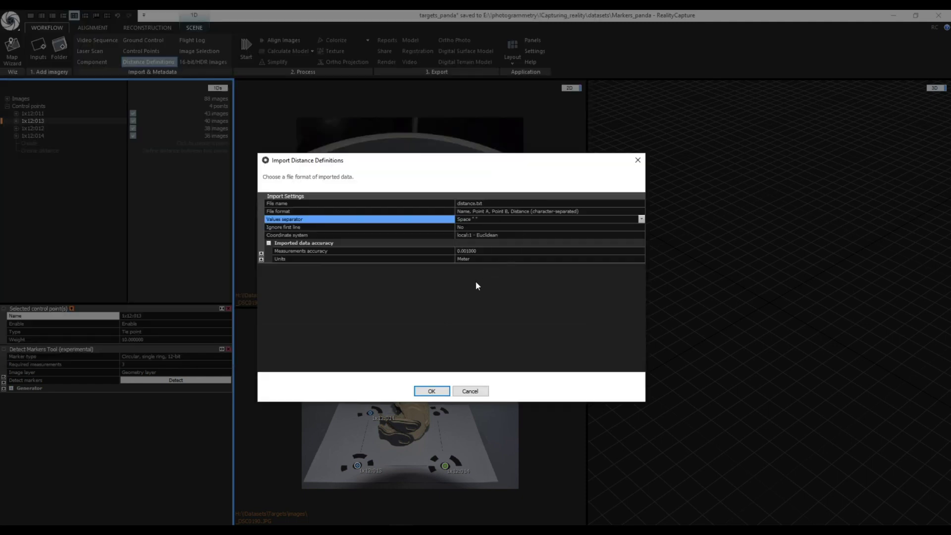
left_click(431, 390)
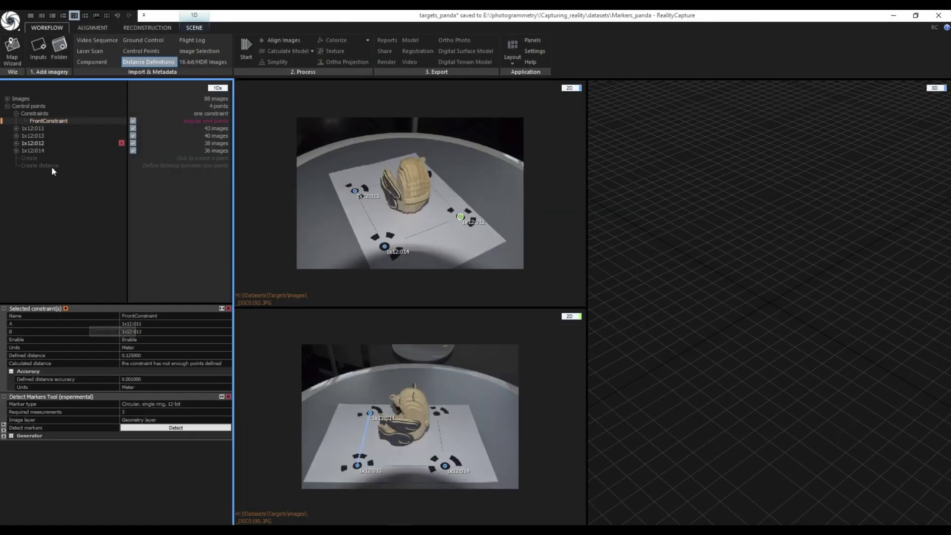
key("F6")
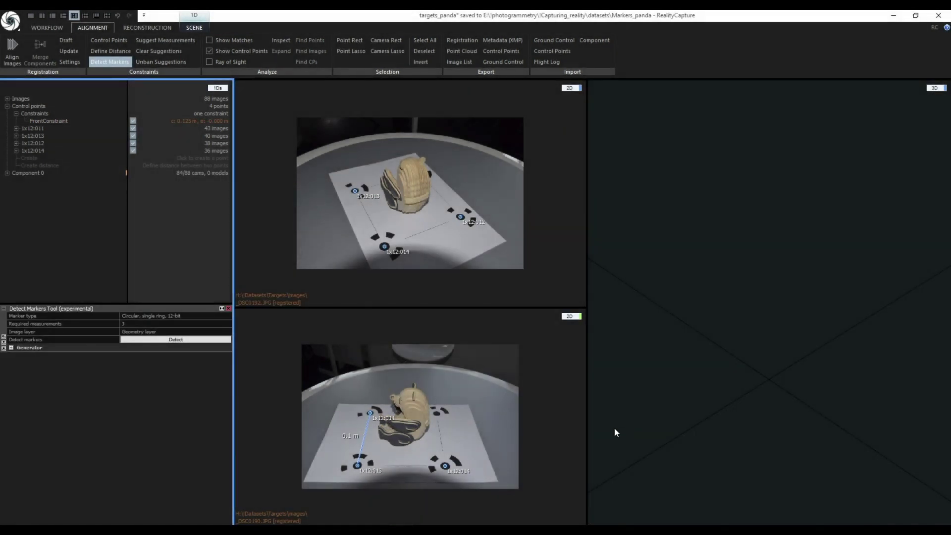
Inspect Component 0's report to confirm its metric scaling
left_click(29, 173)
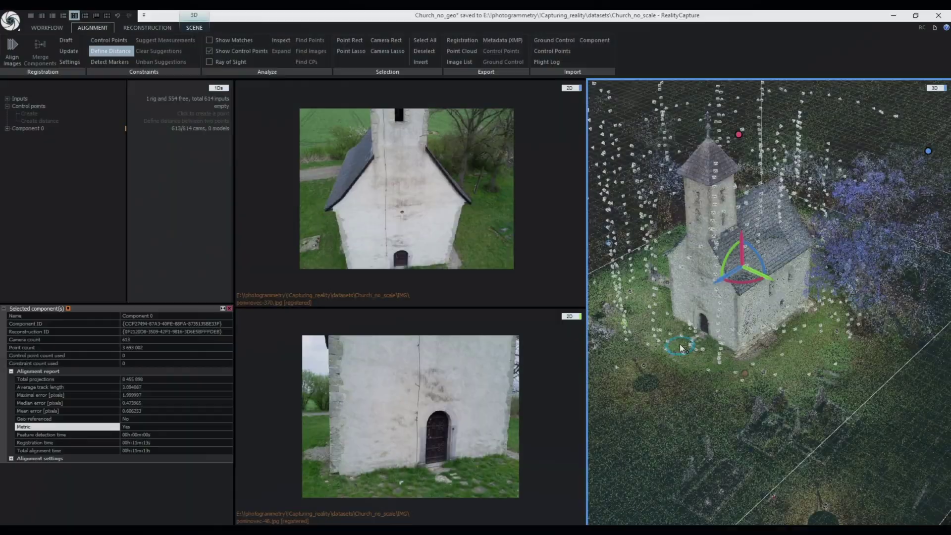
Inspect the church point cloud and its project image list
left_click_drag(773, 435, 726, 420)
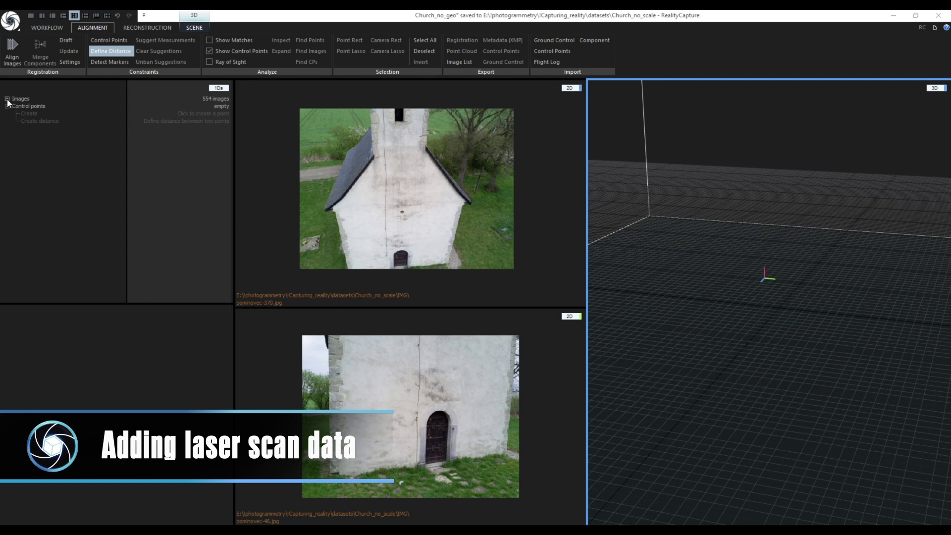
left_click(7, 98)
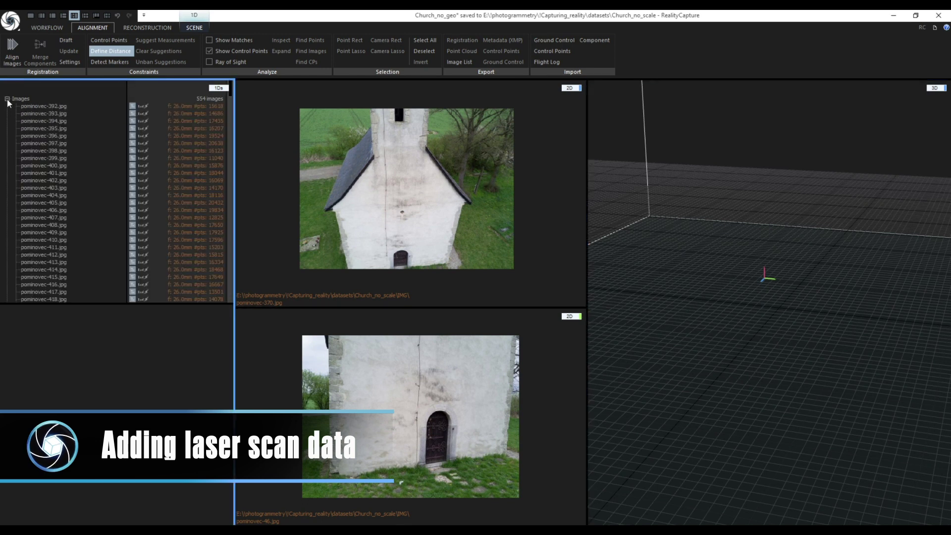
left_click(7, 99)
Add all 60 LSP laser scan files to the church project and realign
left_click(68, 522)
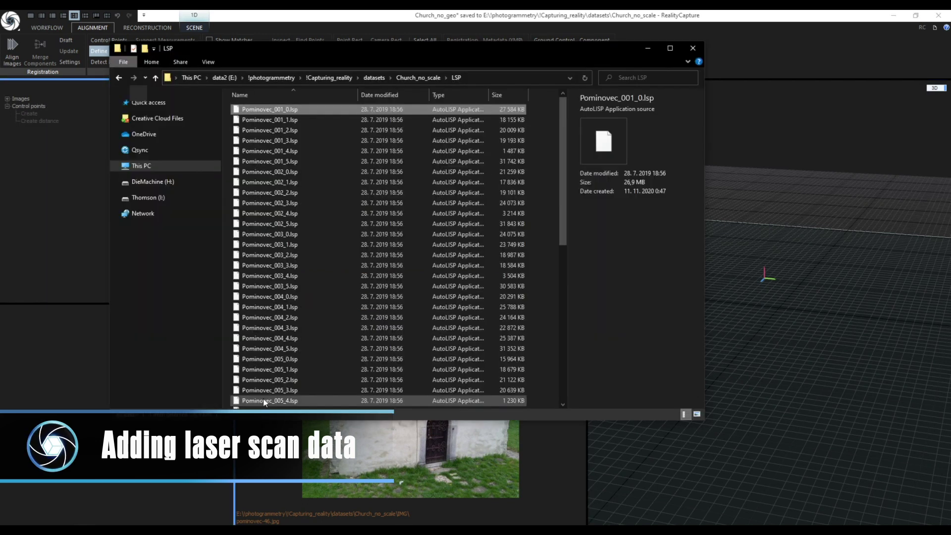
key("ctrl+a")
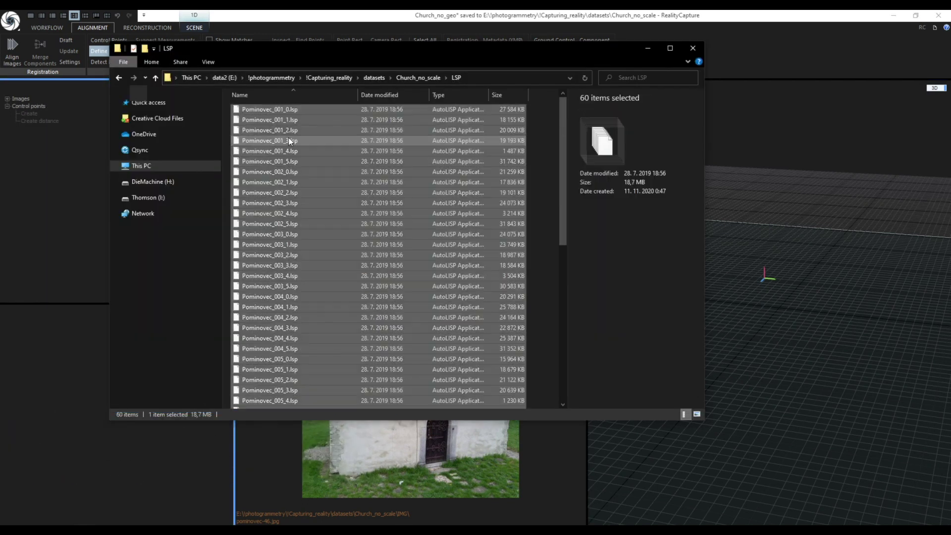
left_click_drag(285, 139, 51, 159)
left_click(646, 49)
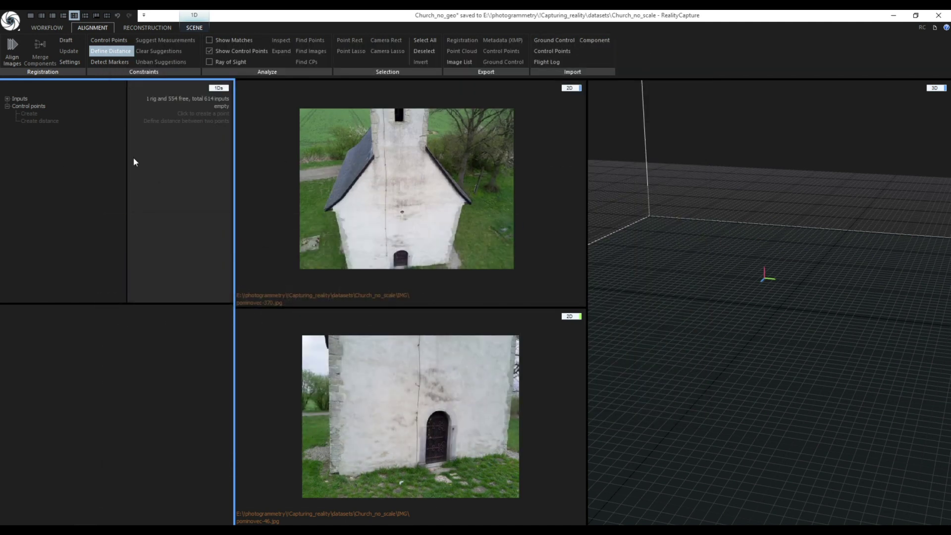
key("F2")
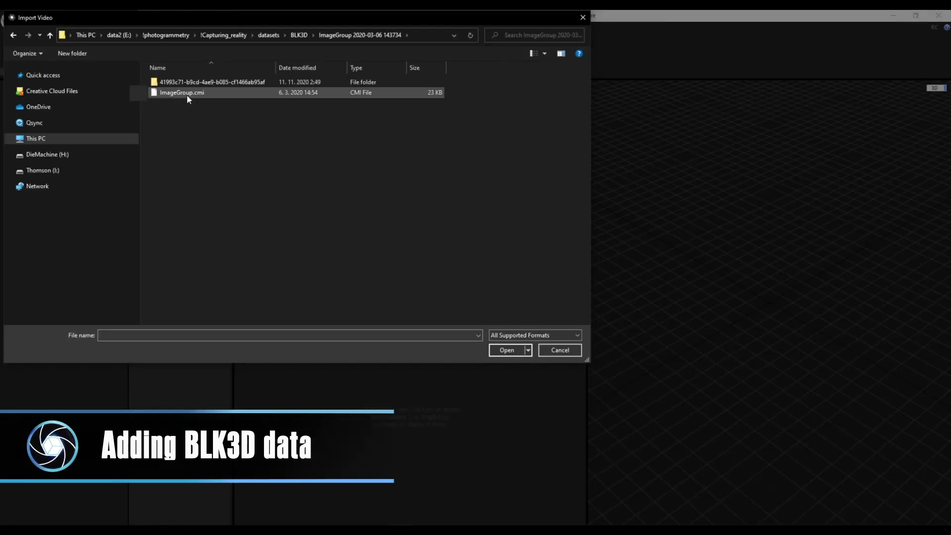
Import BLK3D ImageGroup.cmi, align it, and confirm the component is metric
left_click(186, 93)
left_click(505, 350)
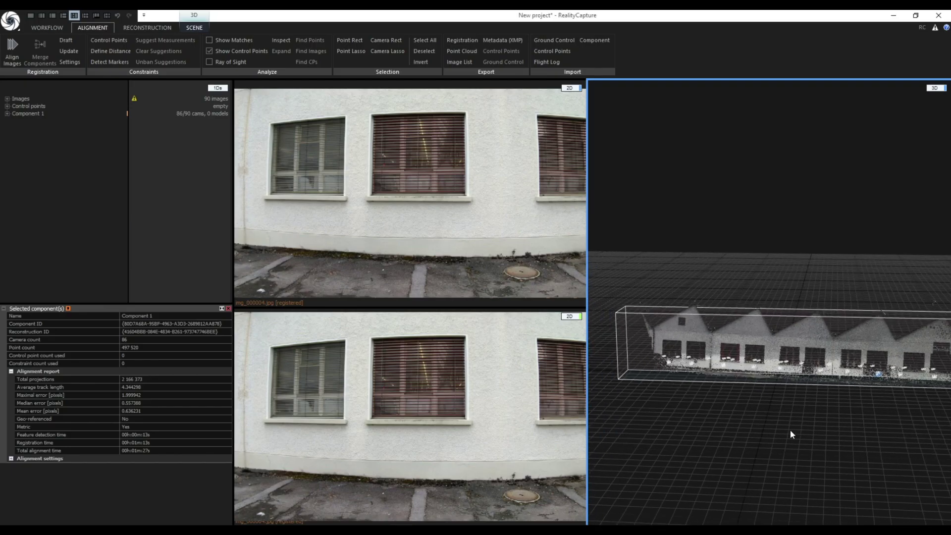
left_click_drag(789, 429, 829, 435)
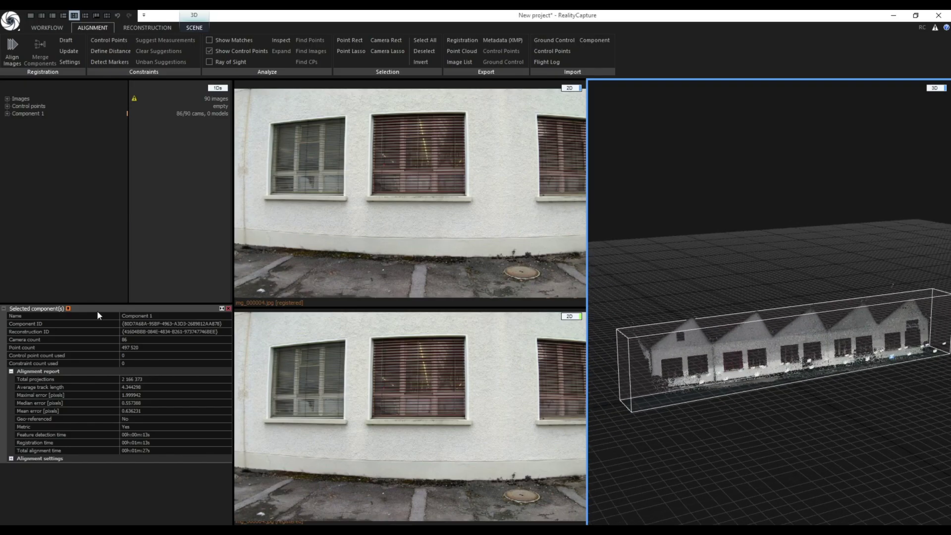
left_click(118, 429)
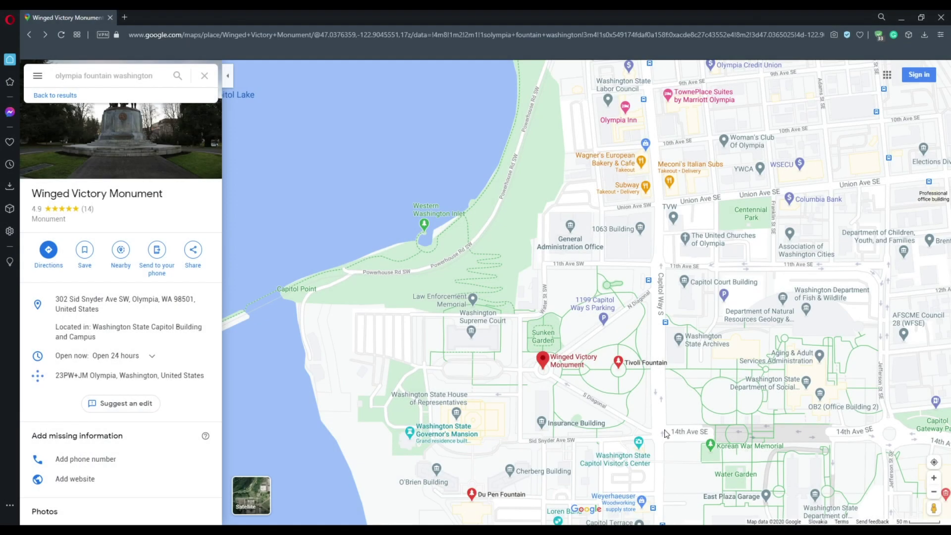
Zoom in on the Winged Victory Monument and drop the Pegman there for Street View
scroll(551, 371, "up", 3)
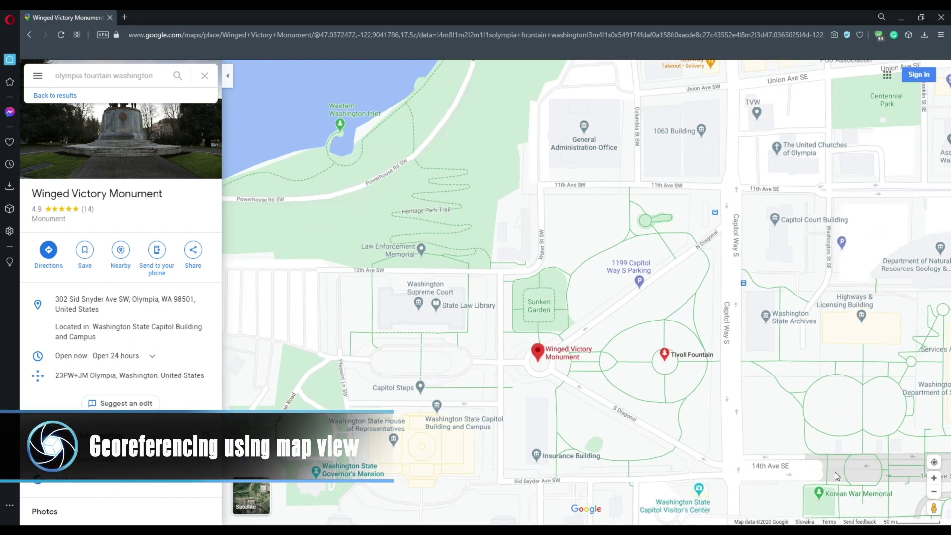
left_click_drag(933, 508, 540, 350)
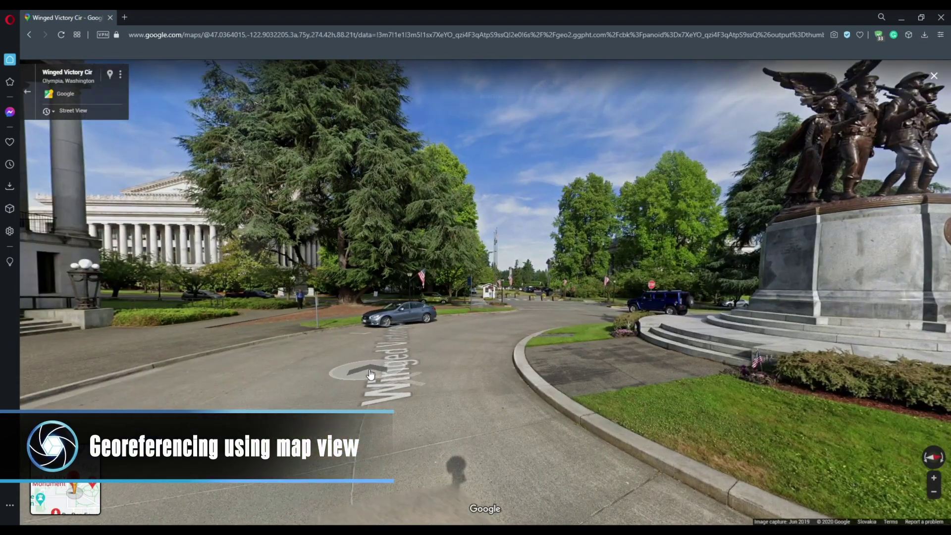
Move the Street View panorama toward the monument and zoom in on the park
left_click(550, 379)
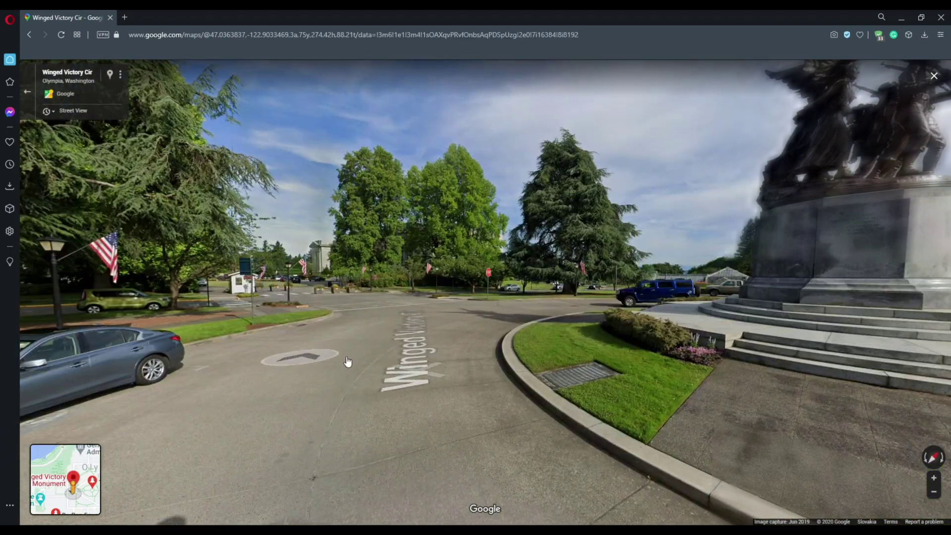
left_click(346, 362)
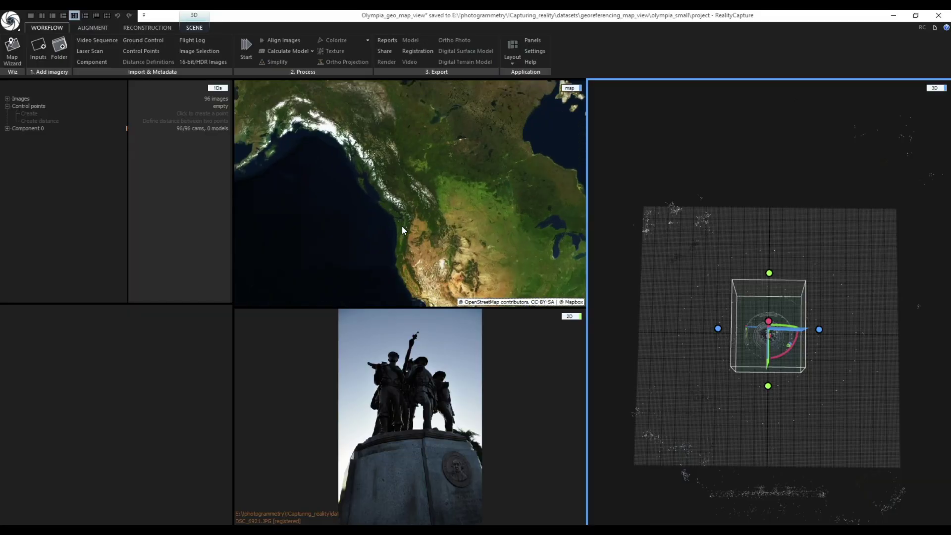
scroll(402, 225, "up", 15)
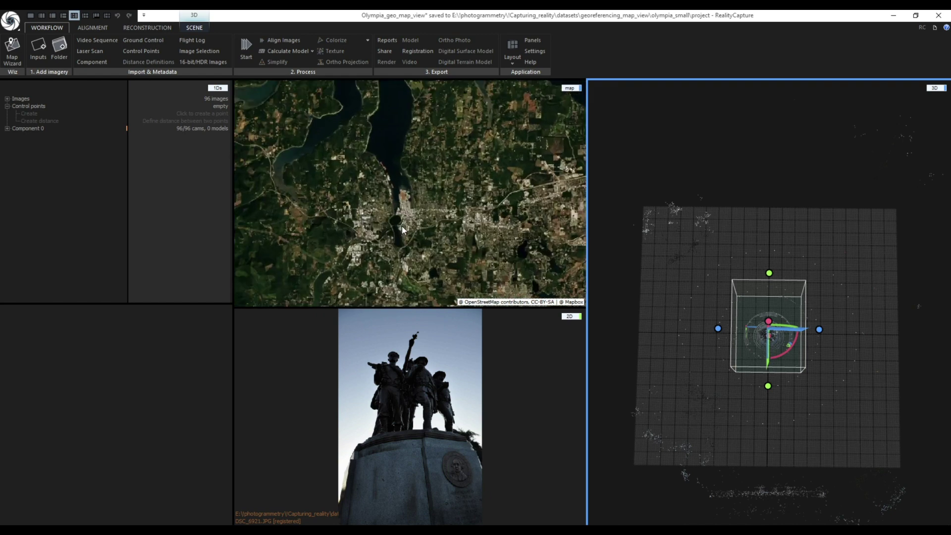
scroll(402, 226, "up", 5)
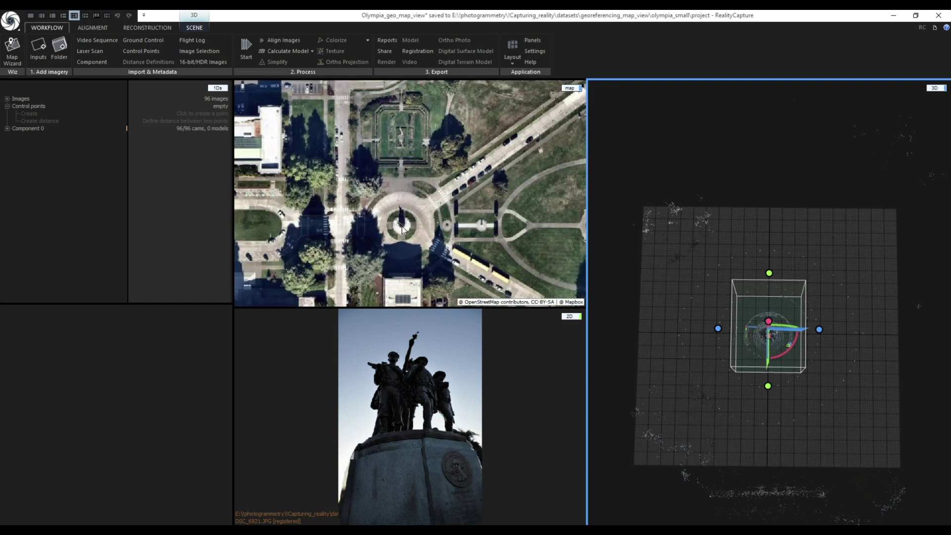
Place control points point 0, point 1 and point 2 on photo DSC_6904
left_click(694, 294)
left_click(690, 288)
left_click(691, 288)
left_click(718, 351)
left_click(799, 353)
left_click(801, 364)
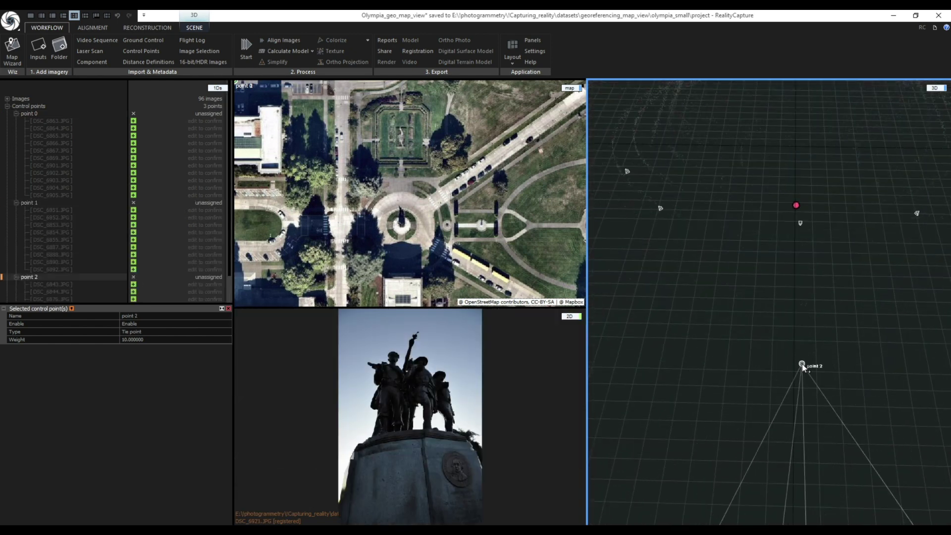
Validate point 0's suggested measurements in seven images, DSC_6863 through DSC_6901
left_click(133, 120)
left_click(133, 129)
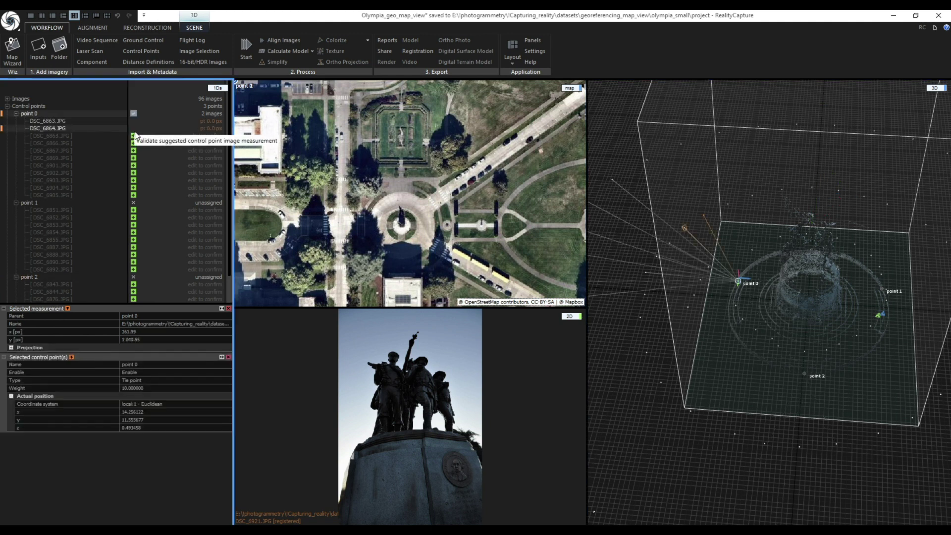
left_click(133, 135)
left_click(133, 143)
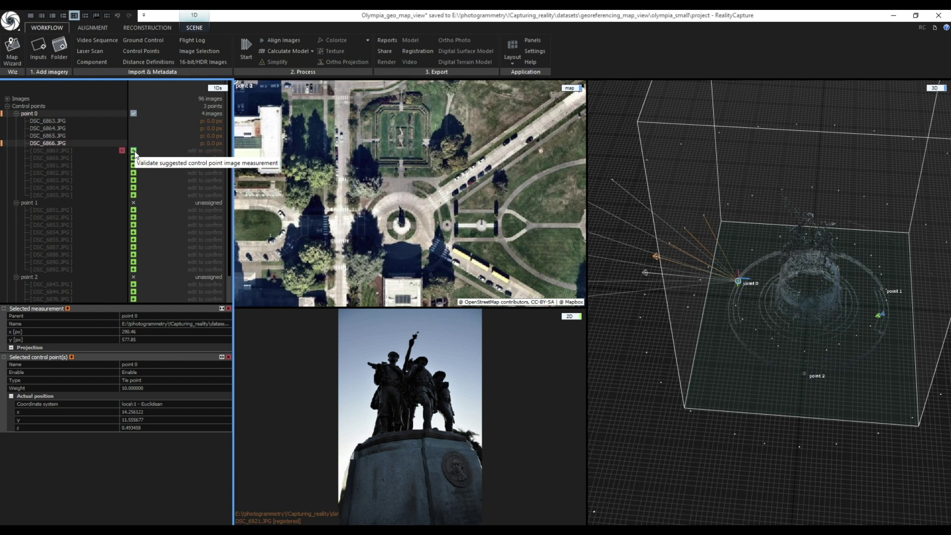
left_click(133, 150)
left_click(133, 158)
left_click(133, 165)
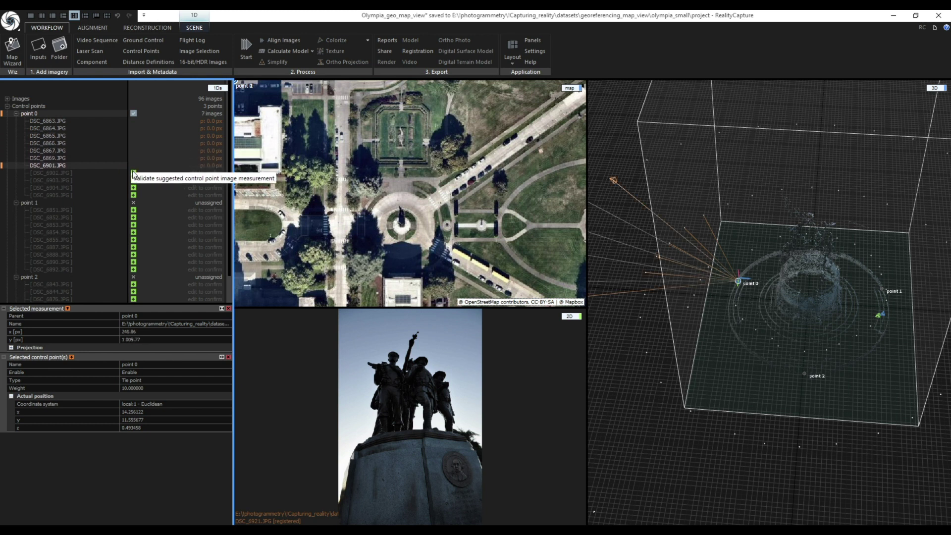
Validate point 1's suggested measurements in DSC_6851 through DSC_6854
left_click(133, 211)
left_click(134, 218)
left_click(133, 225)
left_click(133, 232)
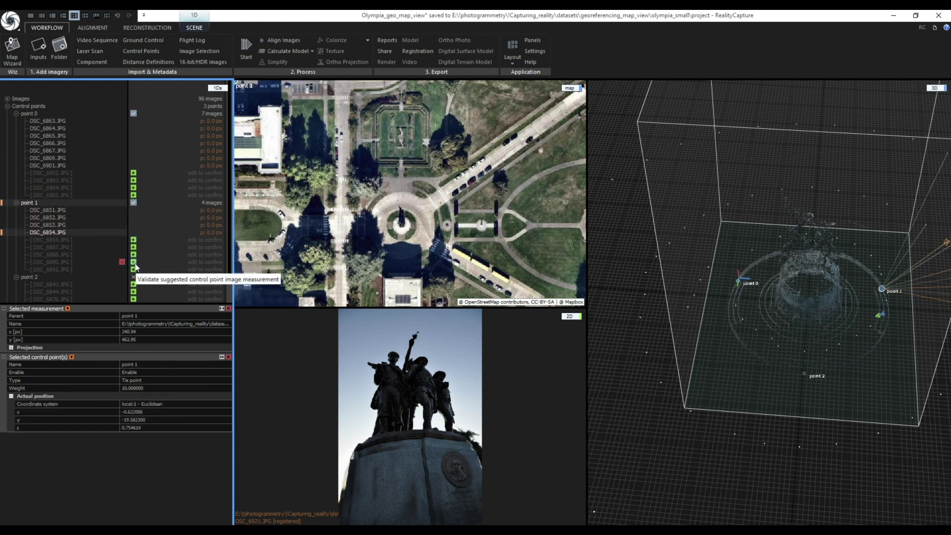
Validate point 2's three suggested measurements, starting with DSC_6843 and DSC_6844
scroll(135, 267, "down", 2)
left_click(133, 254)
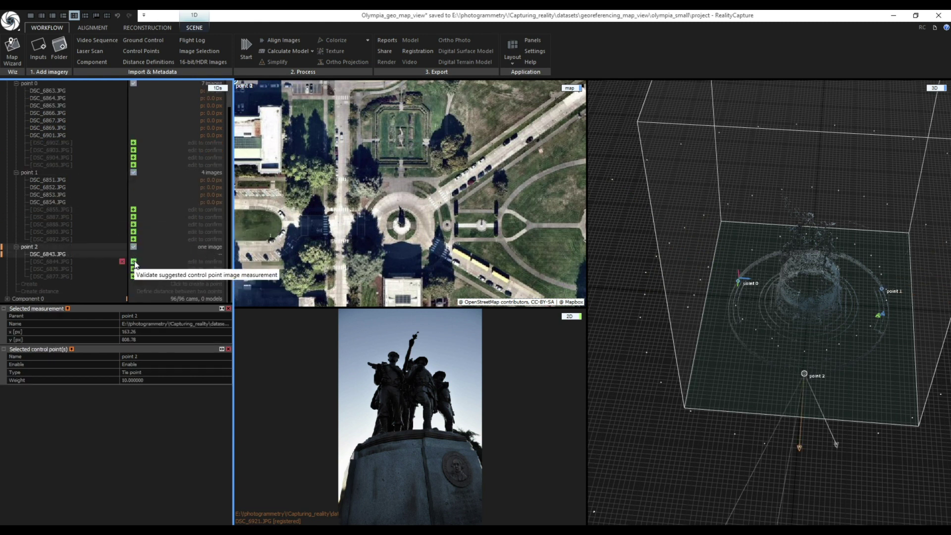
left_click(134, 261)
left_click(133, 269)
left_click(16, 115)
scroll(381, 233, "up", 5)
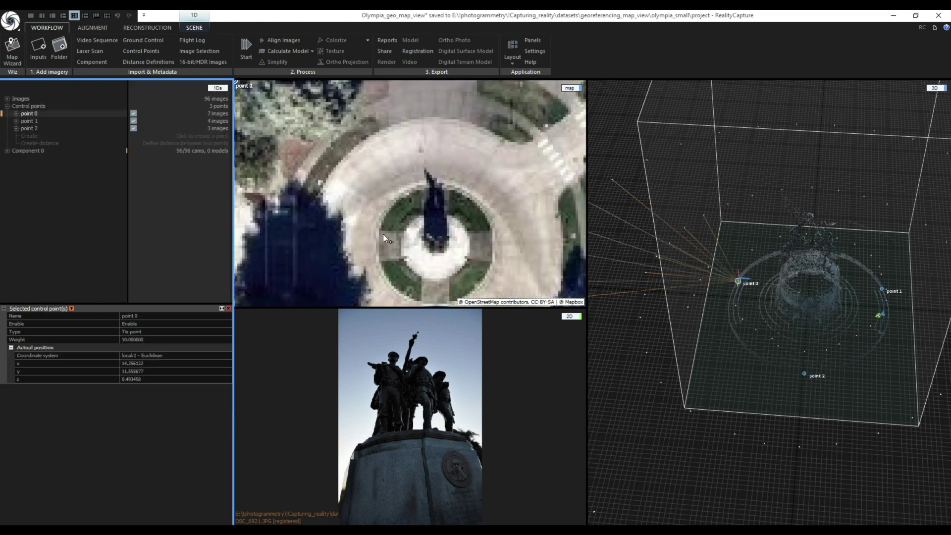
Pin point 0 and point 1 on the circle's left and right edges and point 2 below the monument
left_click(380, 230)
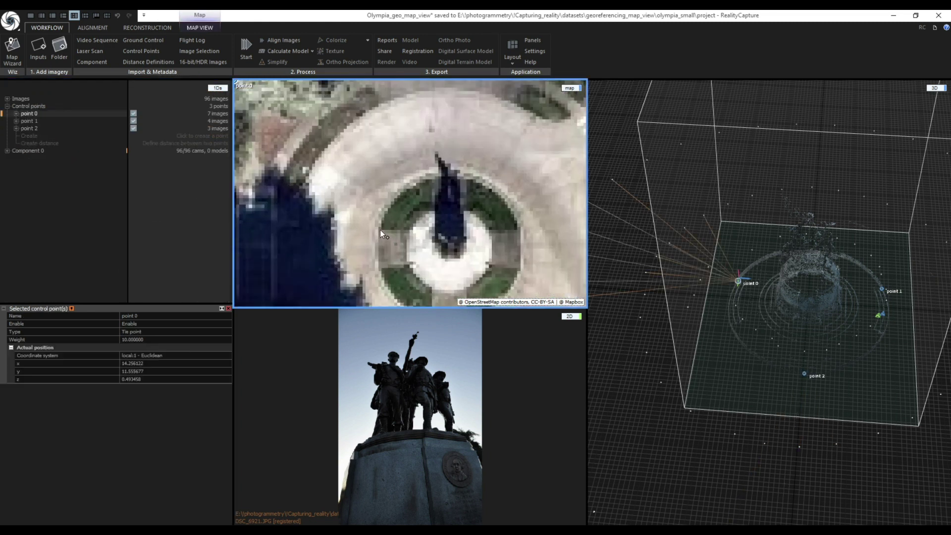
left_click(30, 121)
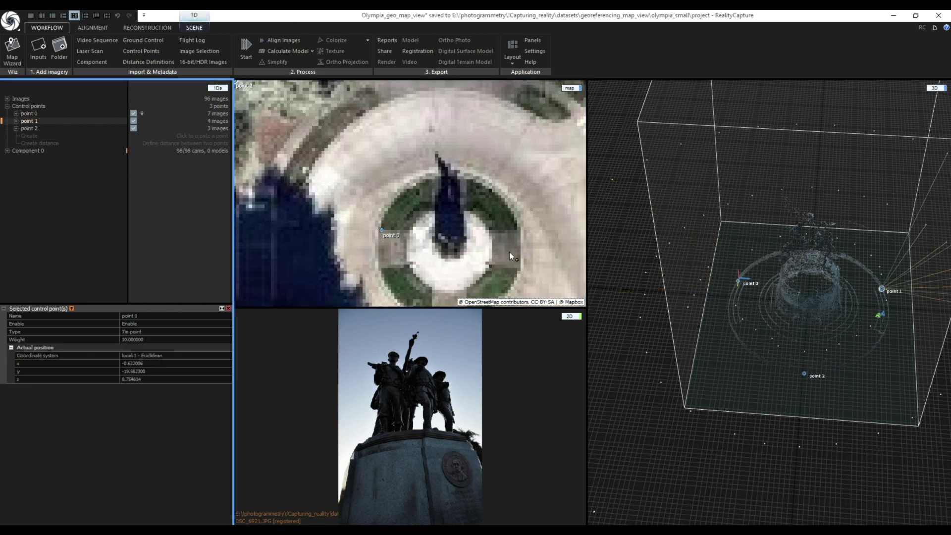
left_click(520, 230)
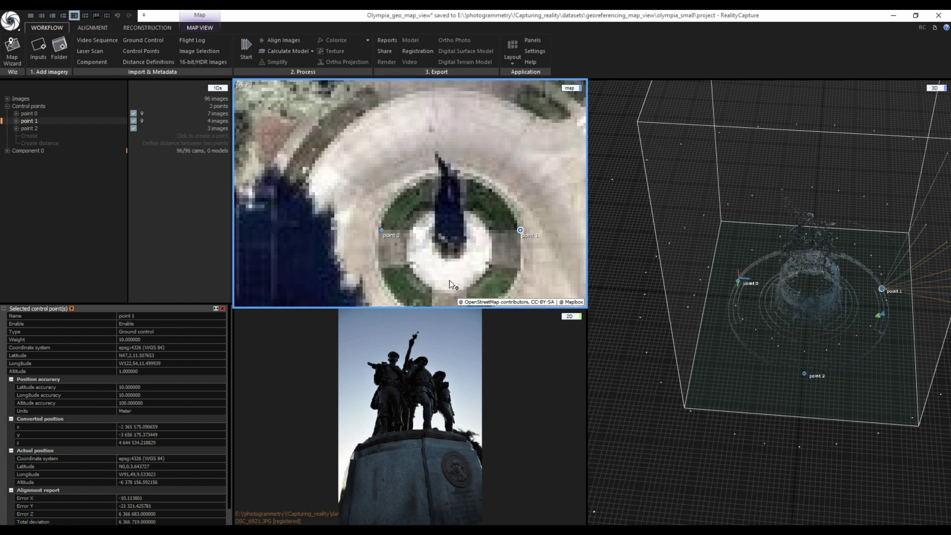
key("Down")
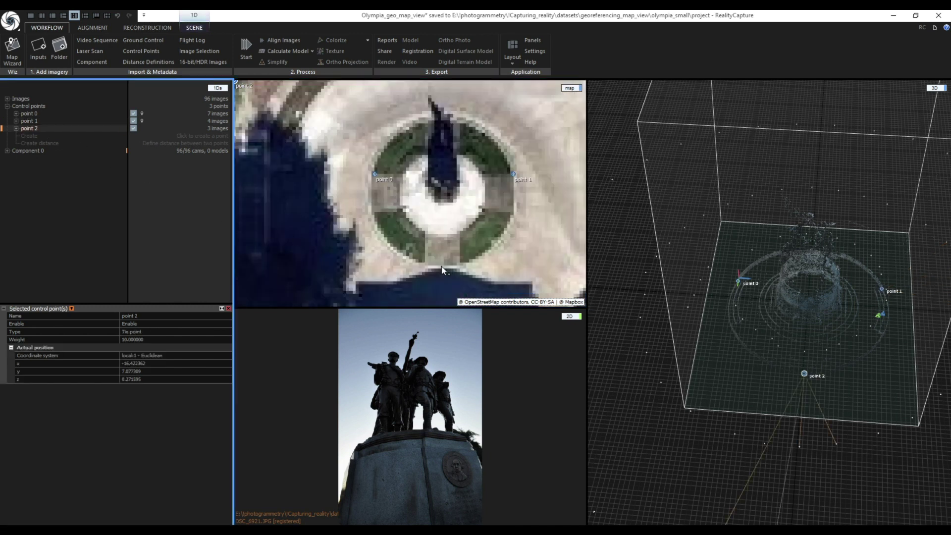
left_click(443, 266)
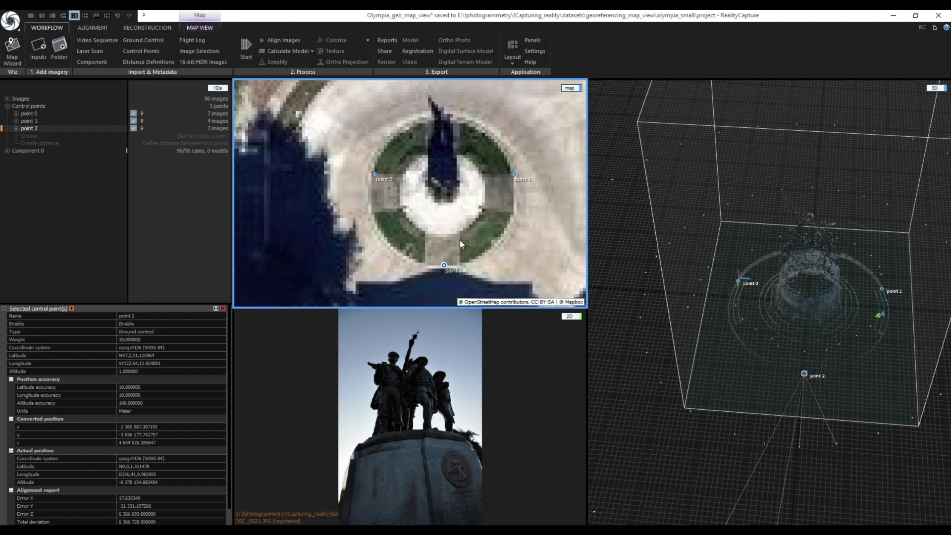
Realign the images with the ground control points, then confirm Component 0 (1) is geo-referenced and metric versus Component 0
left_click(93, 28)
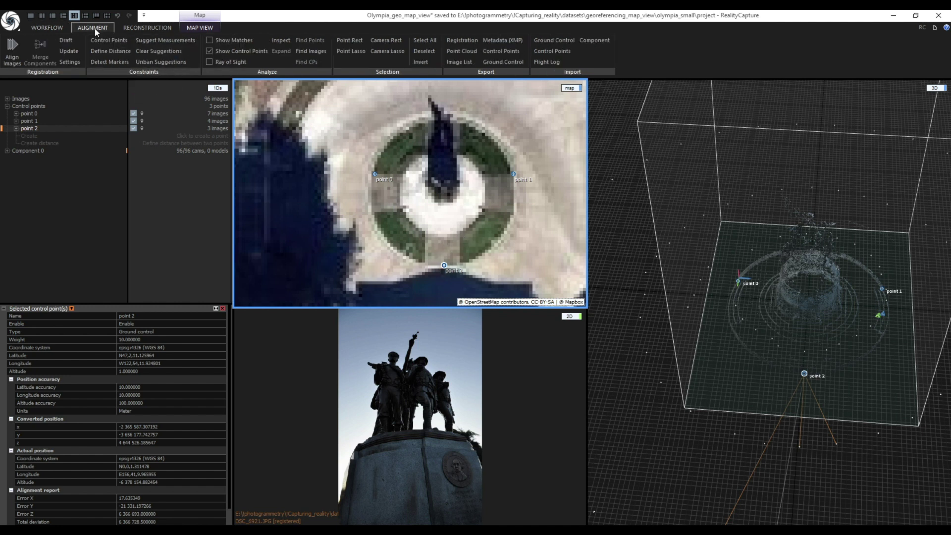
left_click(13, 50)
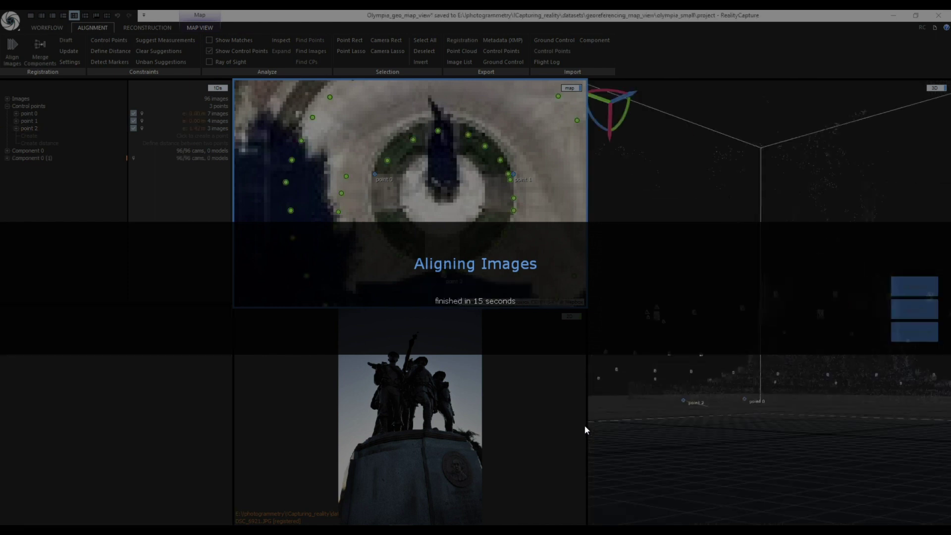
scroll(429, 245, "down", 2)
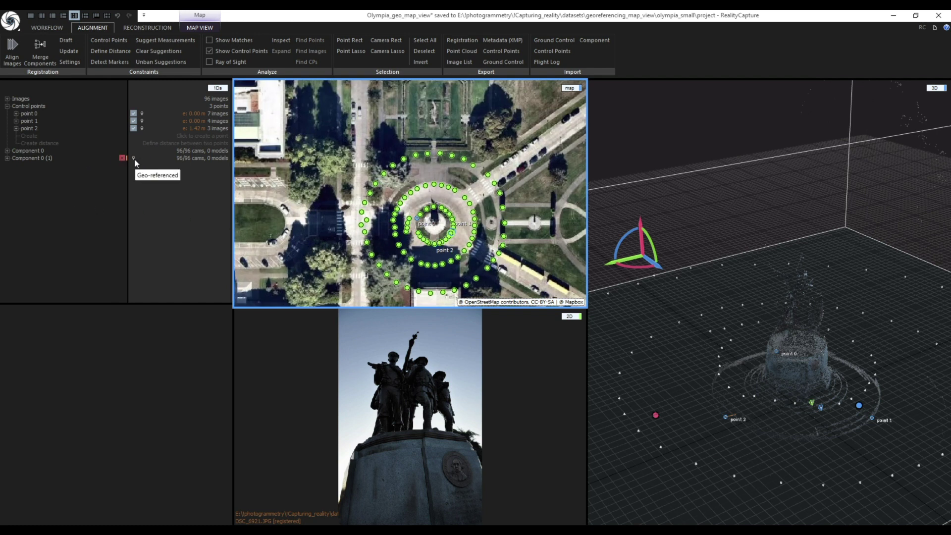
left_click(40, 159)
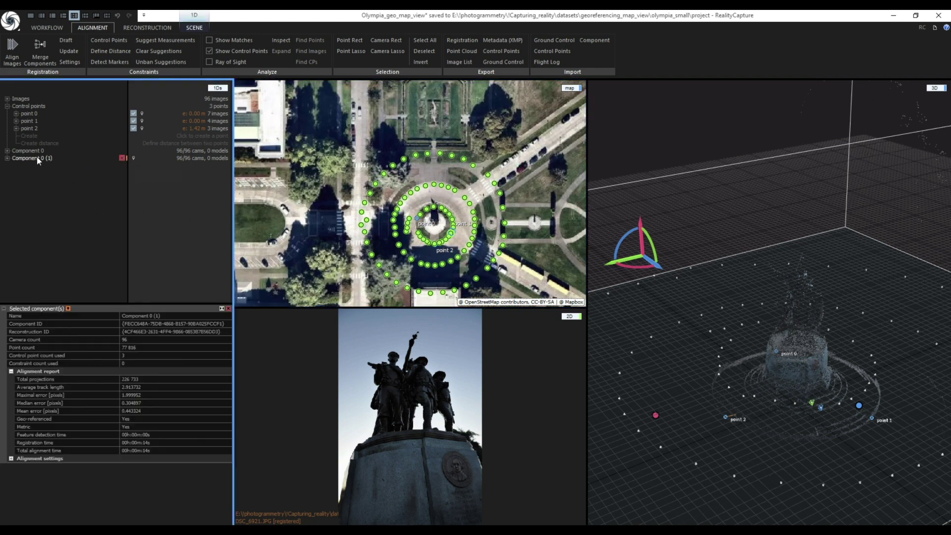
left_click(43, 426)
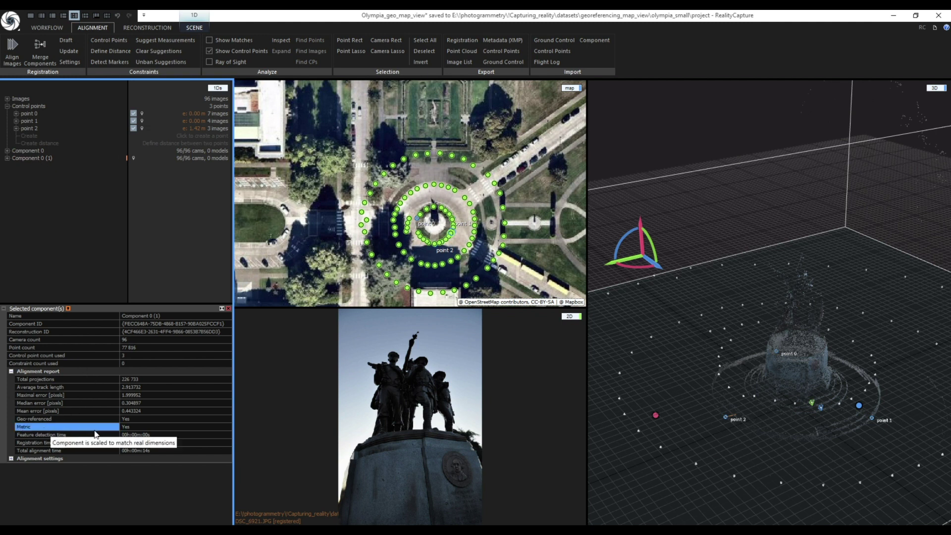
left_click(31, 151)
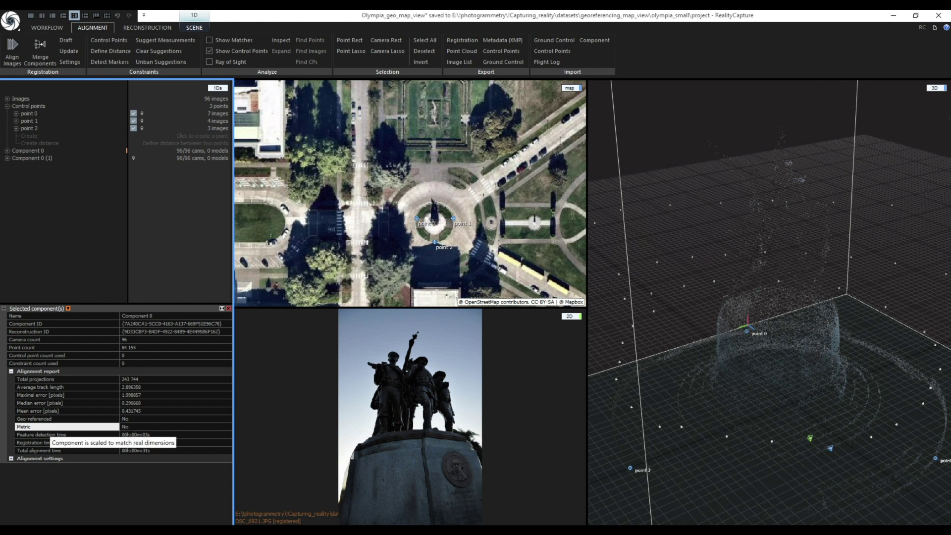
left_click(49, 426)
left_click(31, 158)
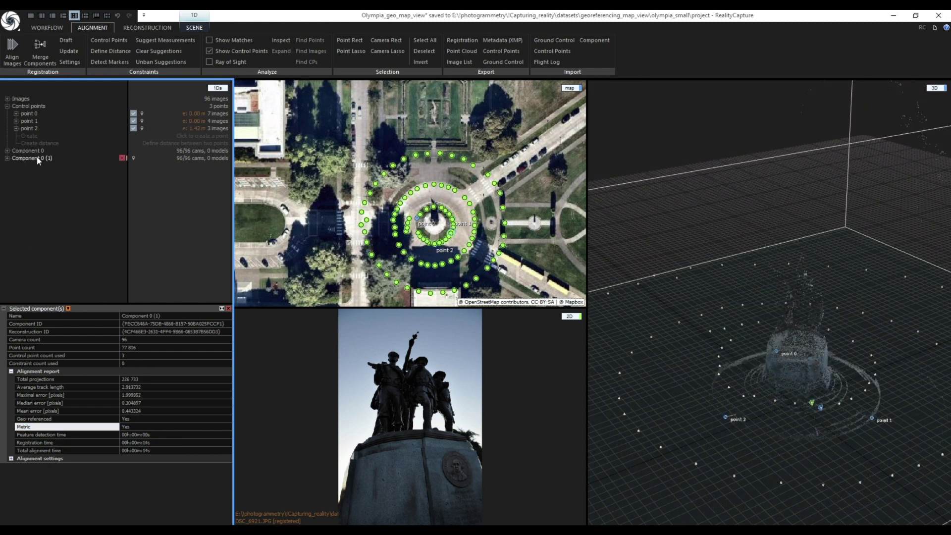